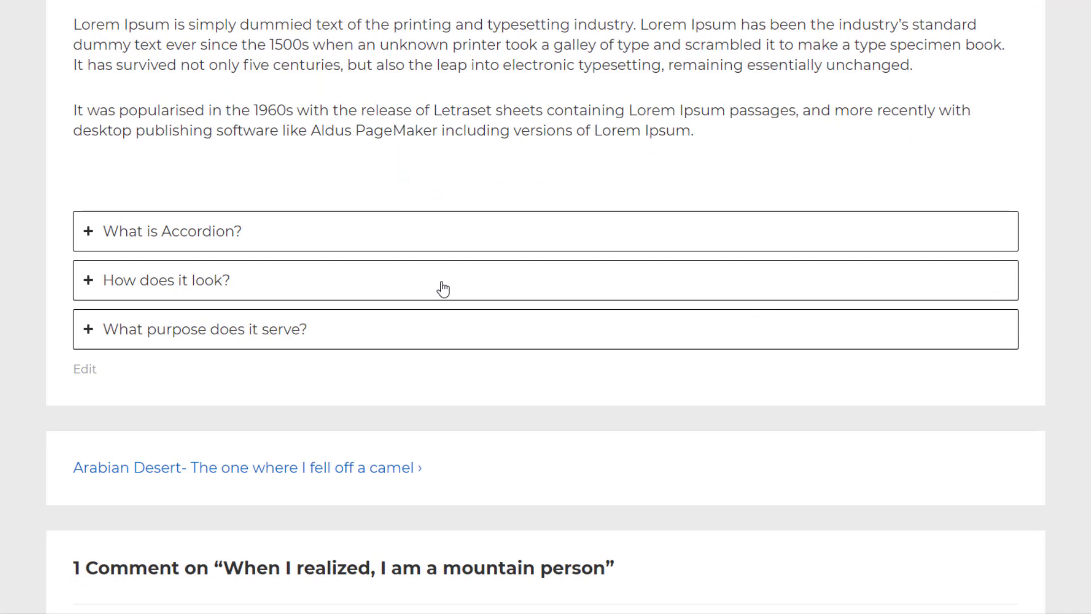
- Expand the 'What is Accordion?', 'How does it look?' and 'What purpose does it serve?' questions
{"action": "left_click", "coordinate": [90, 234]}
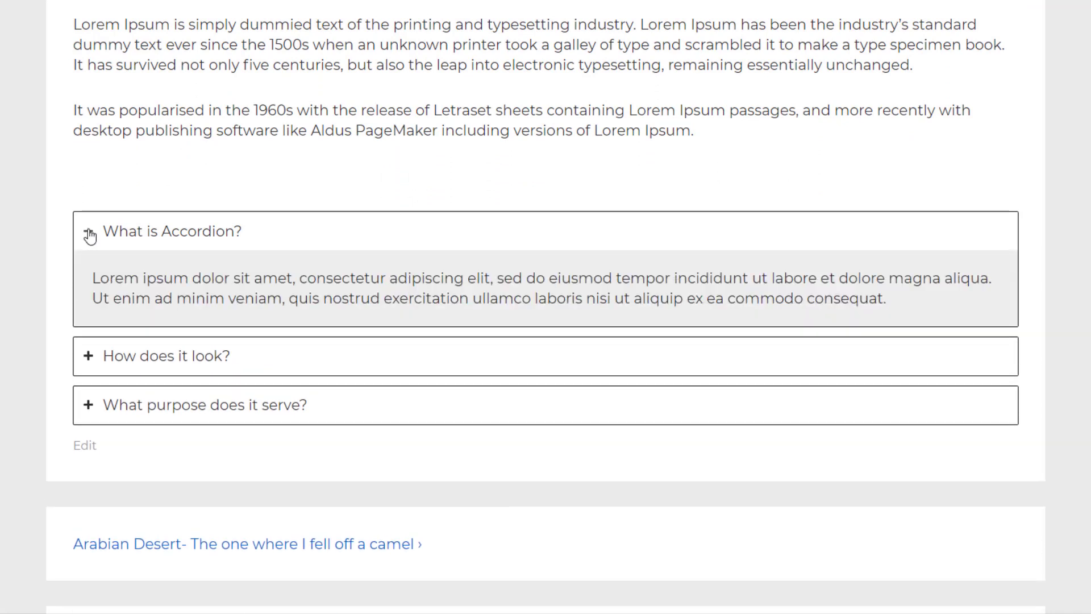
{"action": "left_click", "coordinate": [87, 355]}
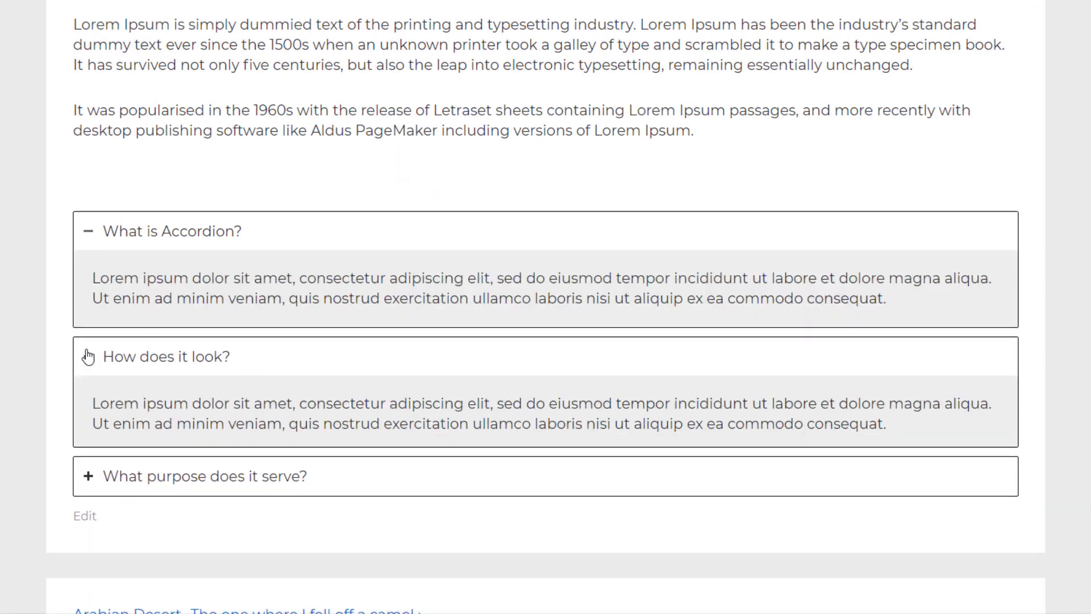
{"action": "left_click", "coordinate": [87, 483]}
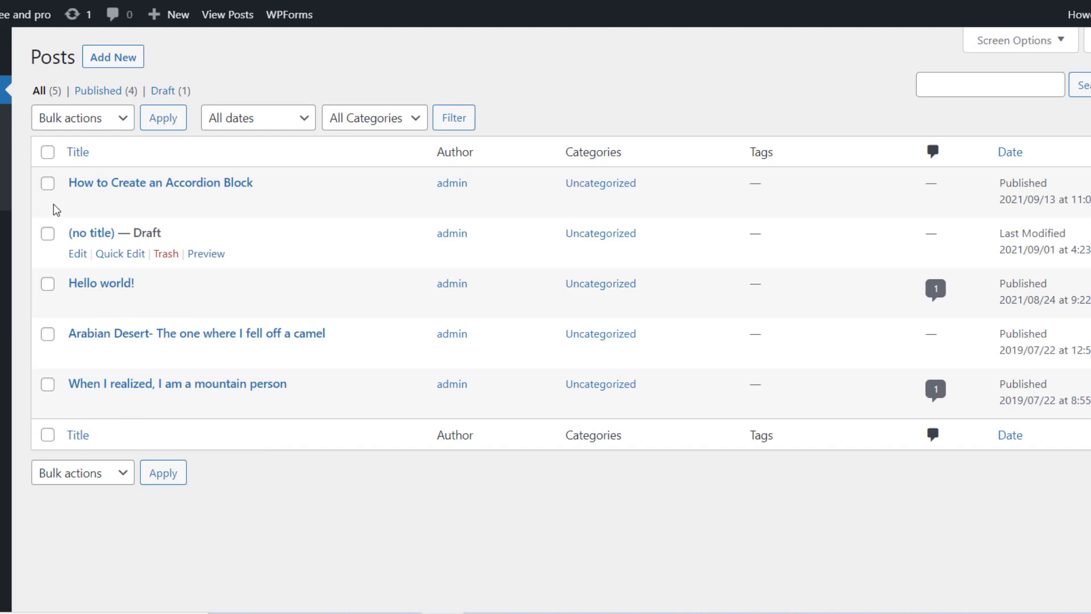
- Edit the accordion post and insert an Accordion block found by searching 'accor'
{"action": "left_click", "coordinate": [77, 206]}
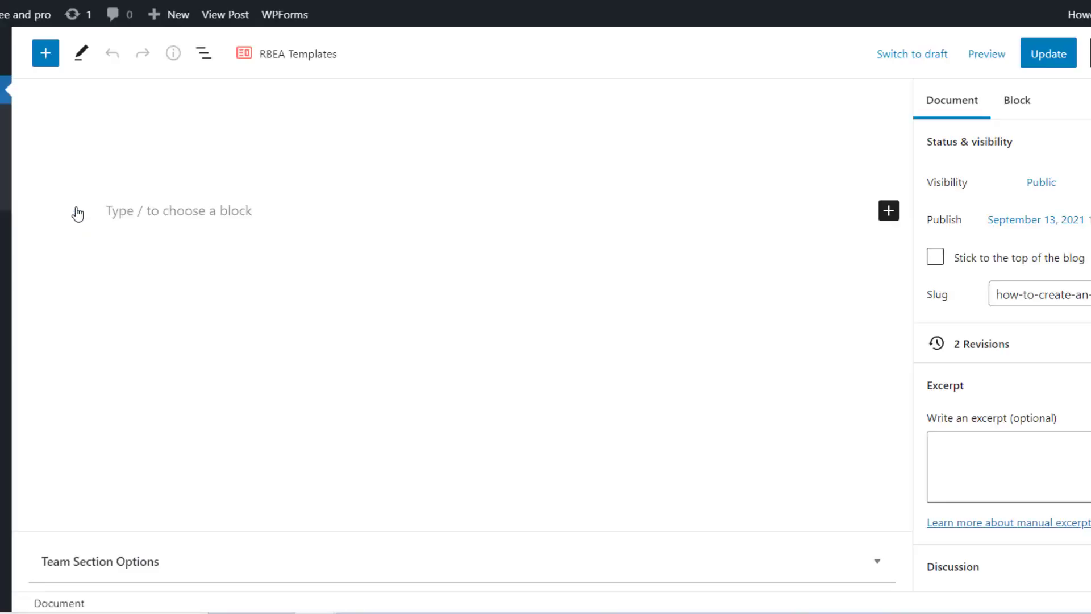
{"action": "left_click", "coordinate": [45, 55]}
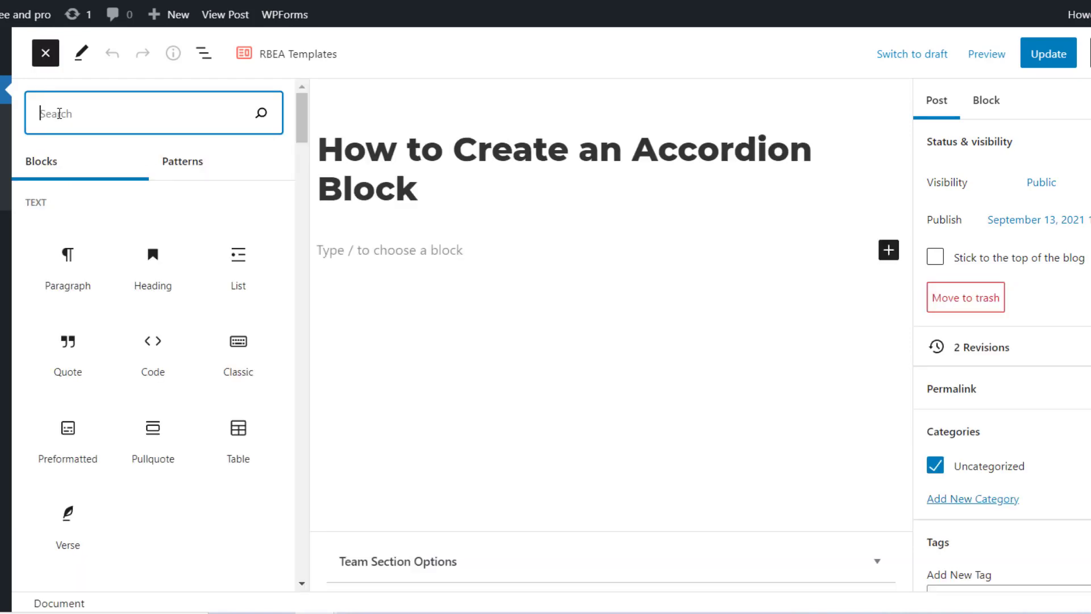
{"action": "type", "text": "accordion"}
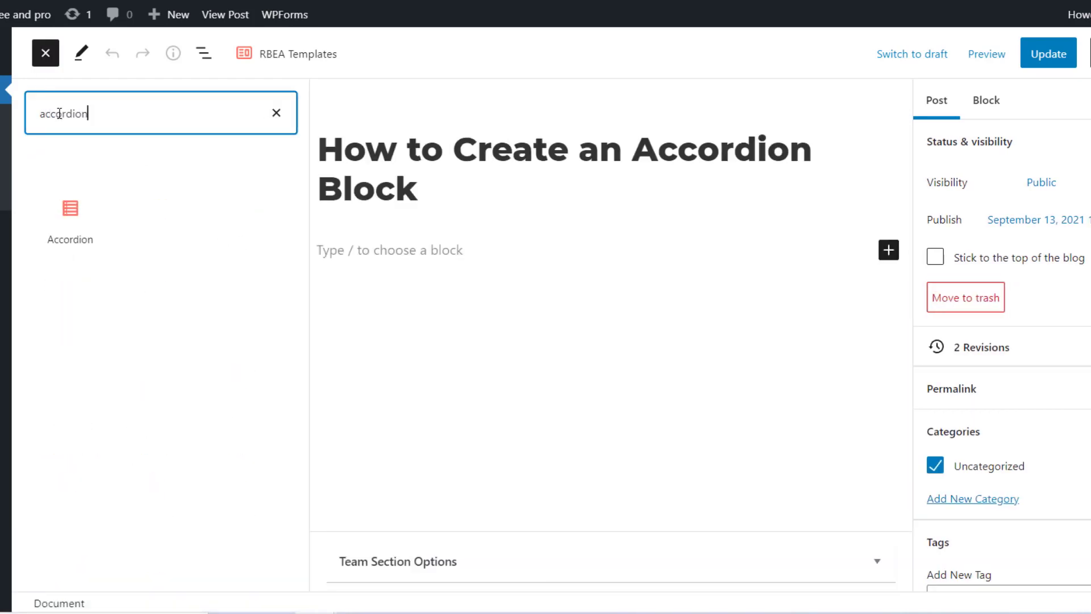
{"action": "left_click", "coordinate": [62, 230]}
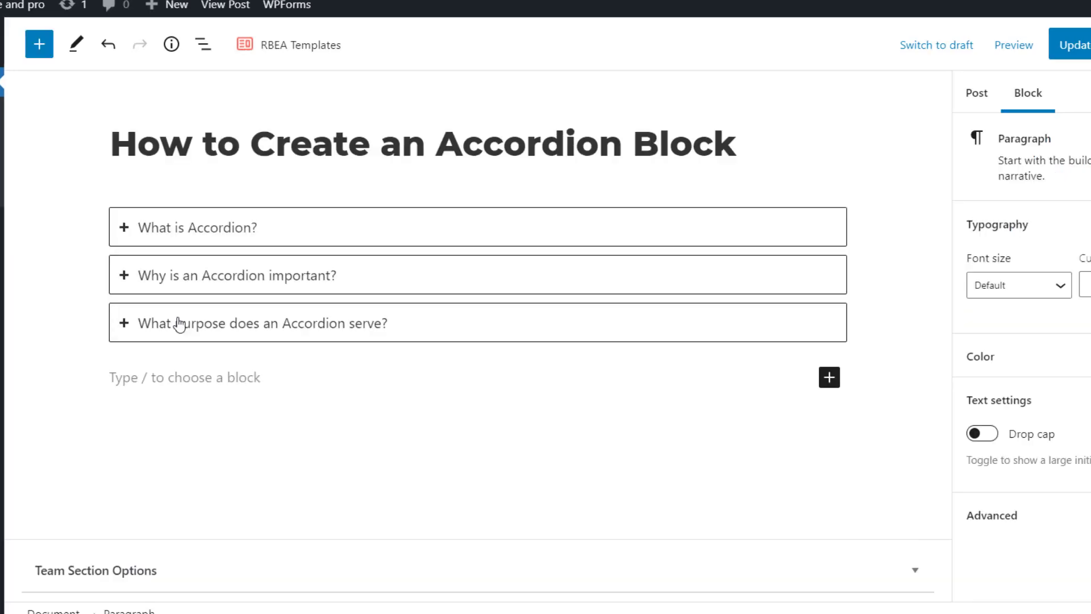
- Add two new items so the accordion holds five items
{"action": "left_click", "coordinate": [179, 323]}
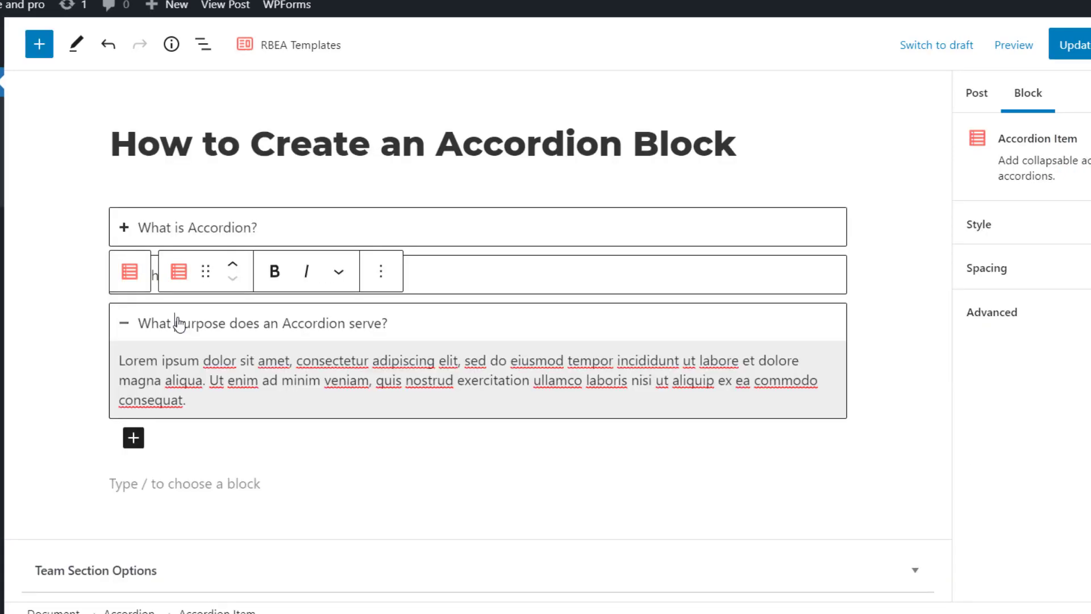
{"action": "left_click", "coordinate": [131, 437]}
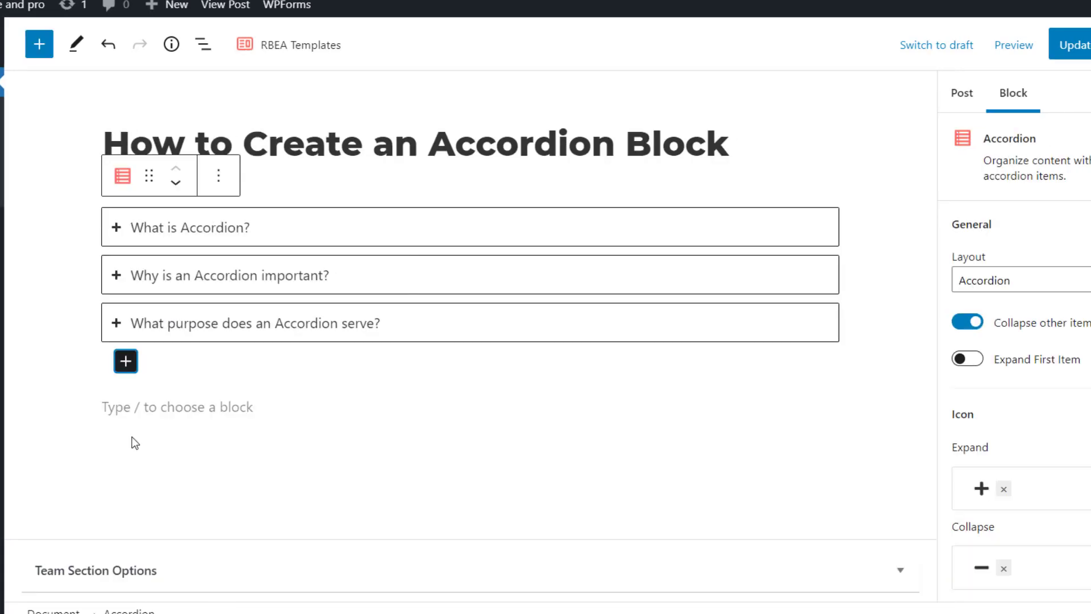
{"action": "left_click", "coordinate": [126, 363]}
{"action": "left_click", "coordinate": [126, 485]}
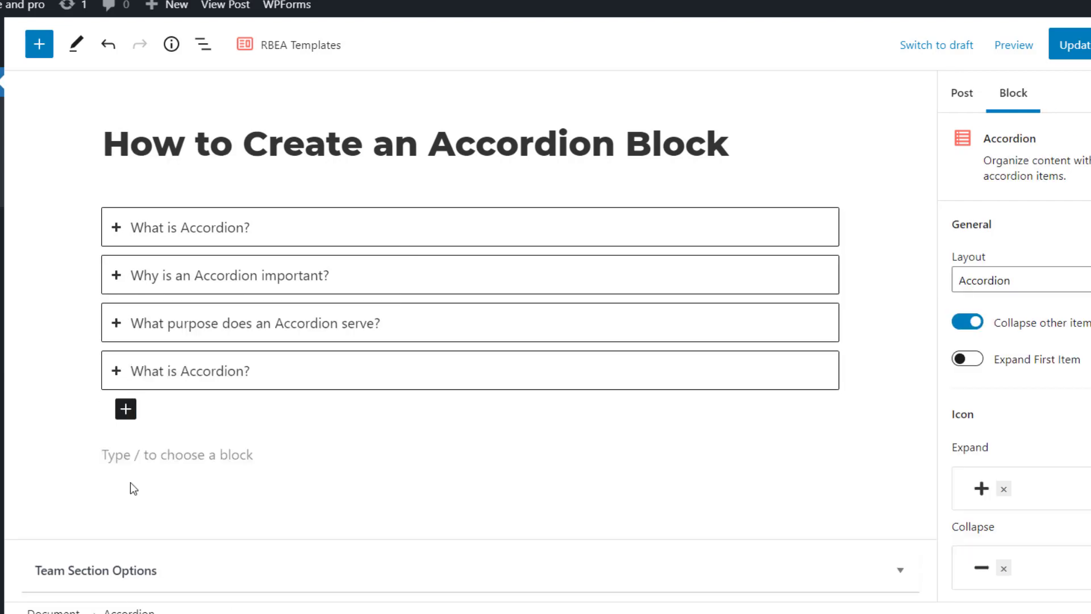
{"action": "left_click", "coordinate": [126, 408]}
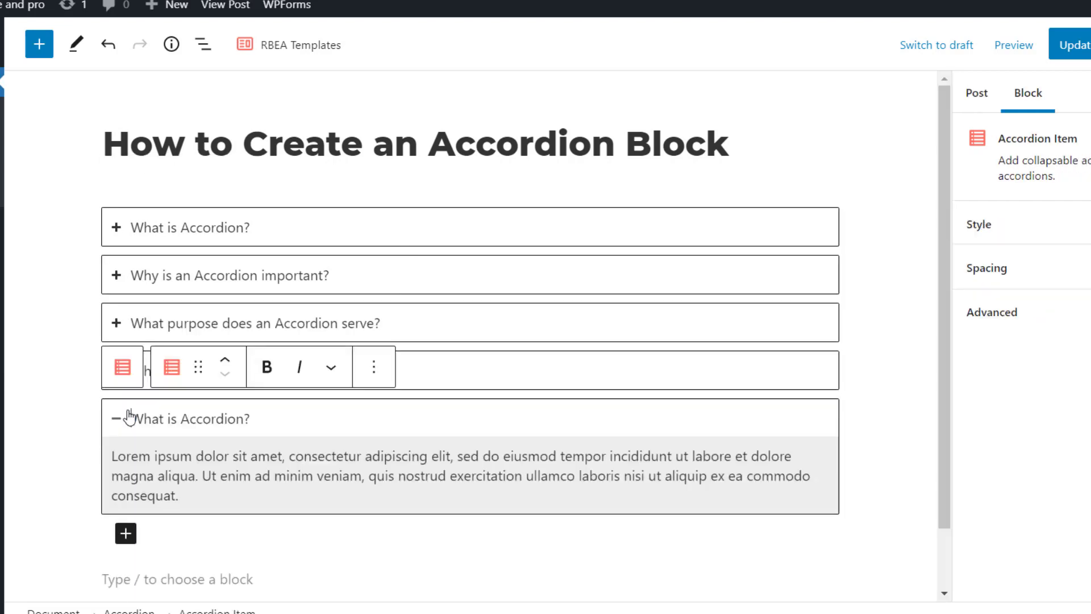
{"action": "left_click", "coordinate": [127, 534]}
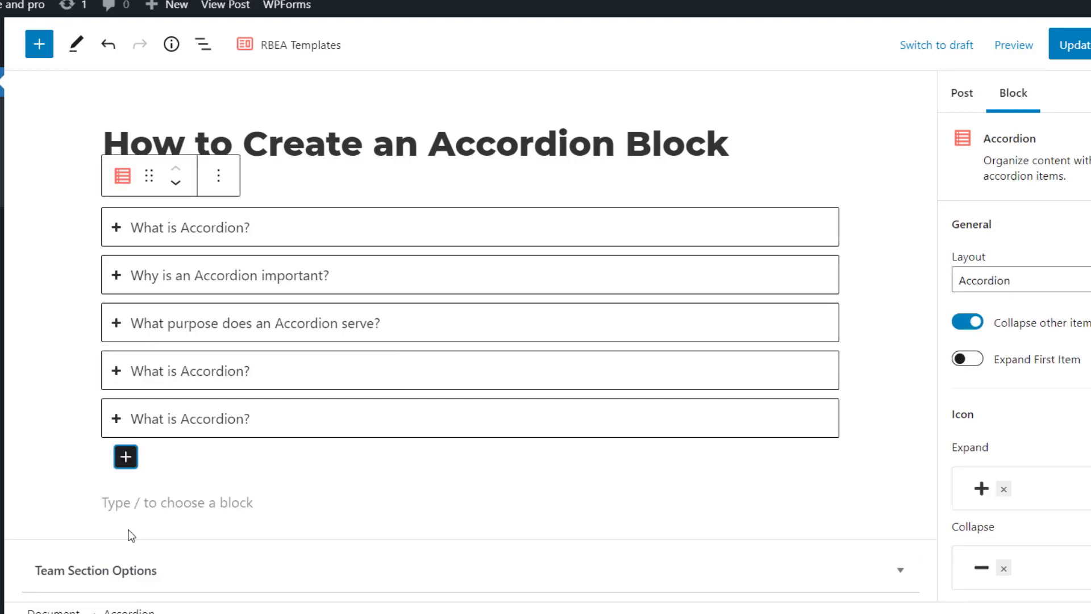
- Move the first 'What is Accordion?' item down two places to third
{"action": "left_click", "coordinate": [178, 225]}
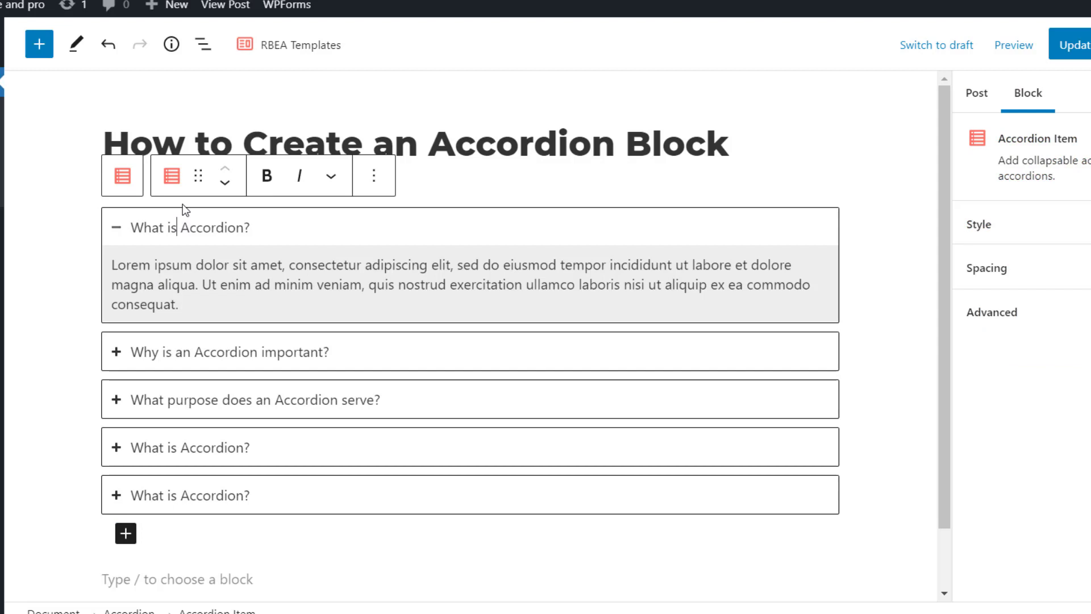
{"action": "left_click", "coordinate": [226, 183]}
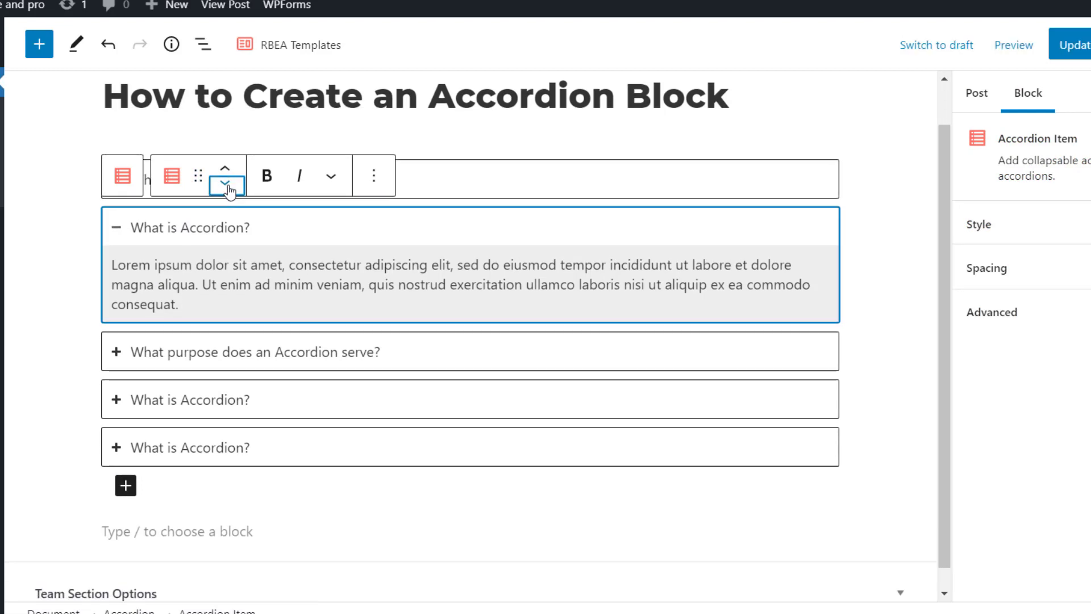
{"action": "left_click", "coordinate": [225, 183]}
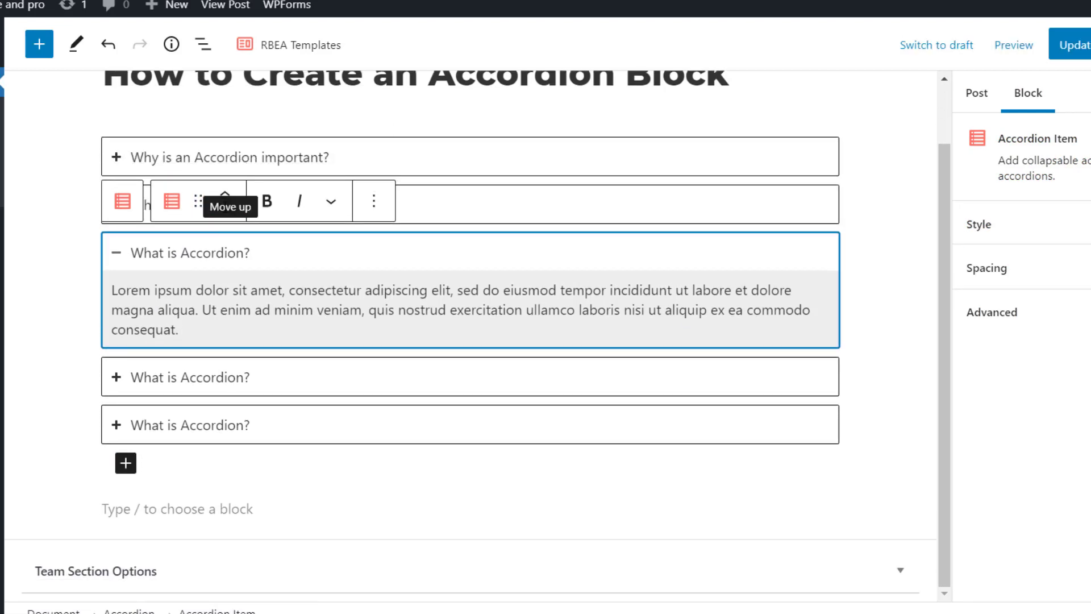
- Return the item to the top and select the whole accordion block
{"action": "left_click", "coordinate": [226, 193]}
{"action": "left_click", "coordinate": [225, 196]}
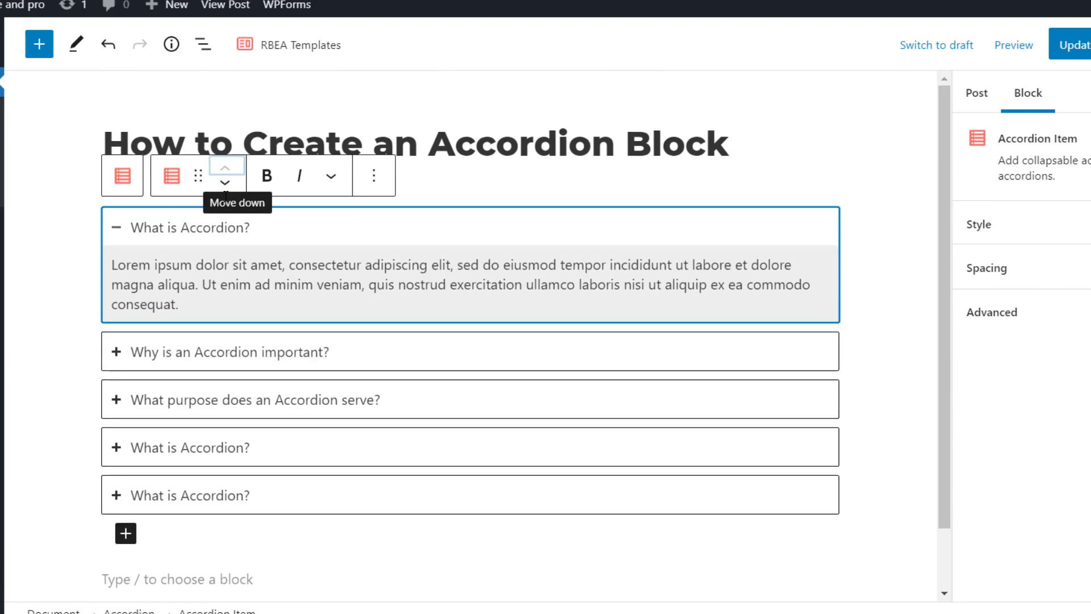
{"action": "left_click", "coordinate": [148, 224]}
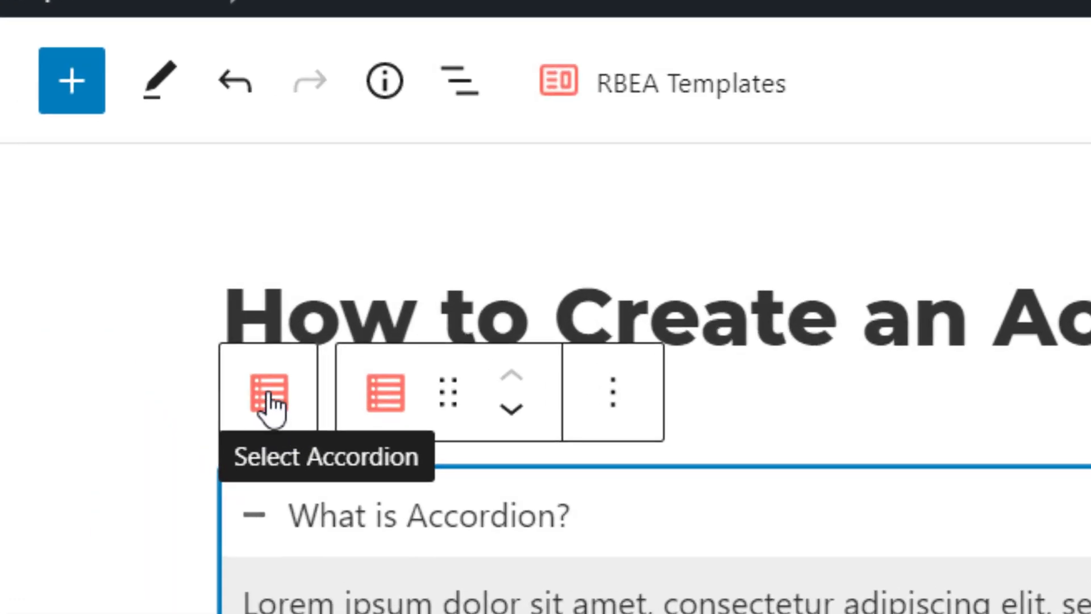
{"action": "left_click", "coordinate": [272, 408]}
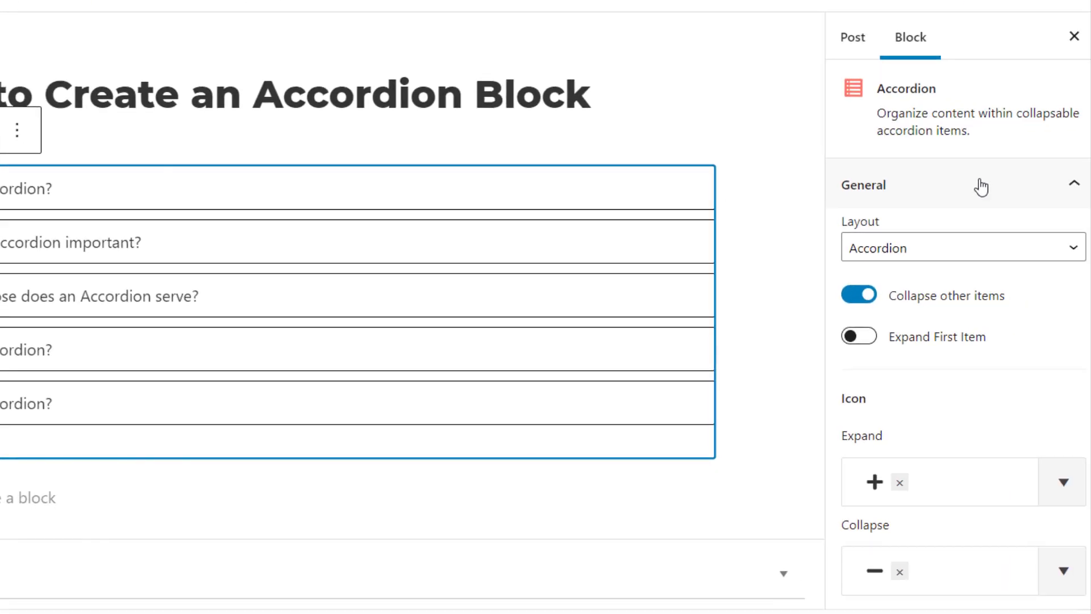
{"action": "scroll", "coordinate": [969, 187], "scroll_direction": "down", "scroll_amount": 5}
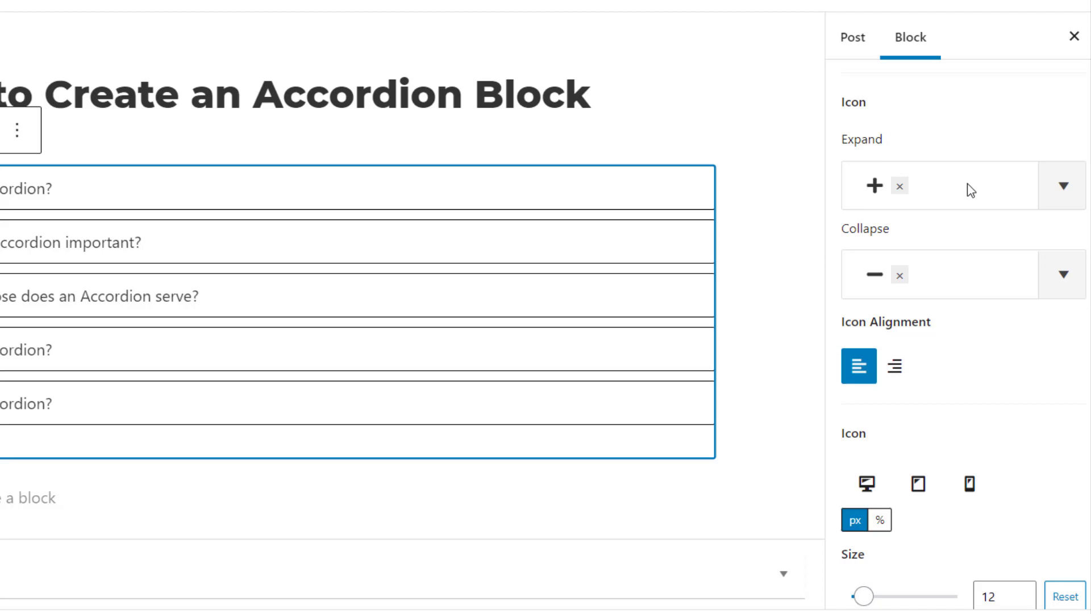
{"action": "scroll", "coordinate": [971, 191], "scroll_direction": "down", "scroll_amount": 2}
{"action": "scroll", "coordinate": [970, 192], "scroll_direction": "up", "scroll_amount": 7}
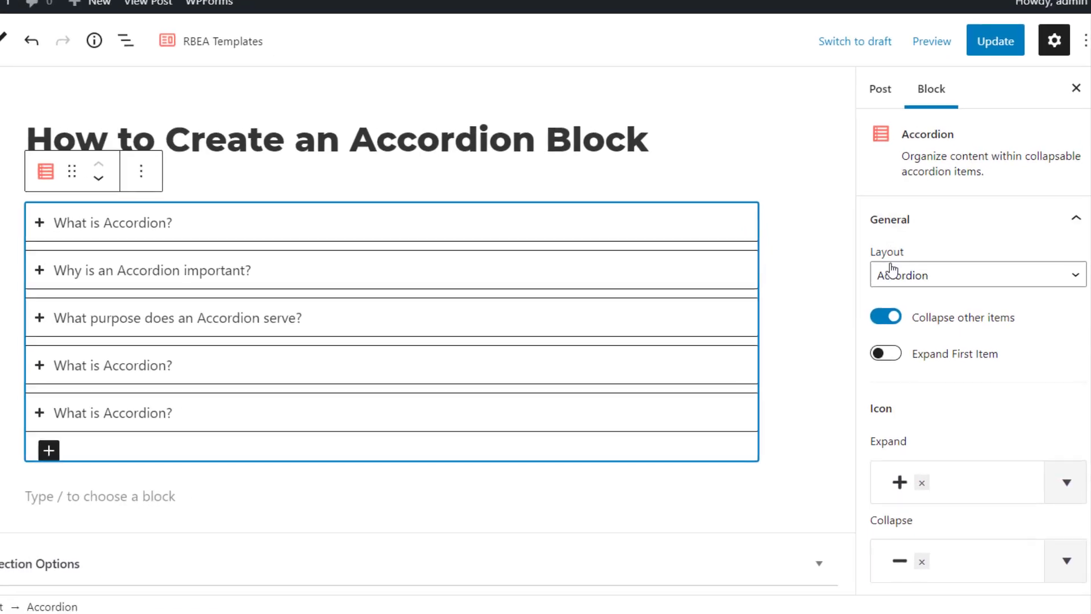
- Keep the Accordion layout, turn on 'Collapse other items' and turn off 'Expand First Item'
{"action": "left_click", "coordinate": [1070, 279]}
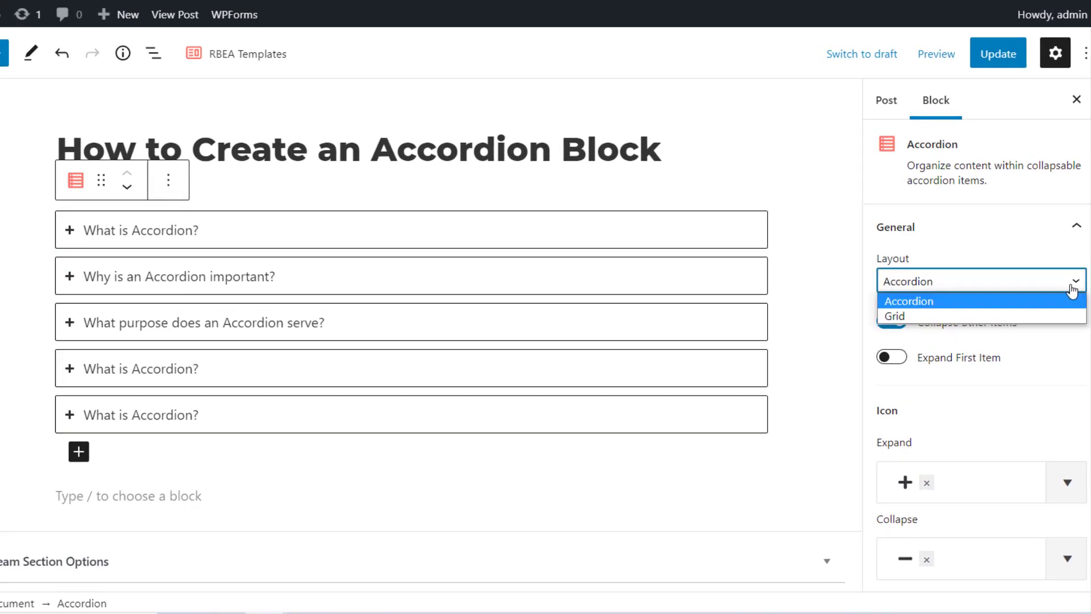
{"action": "left_click", "coordinate": [1066, 314]}
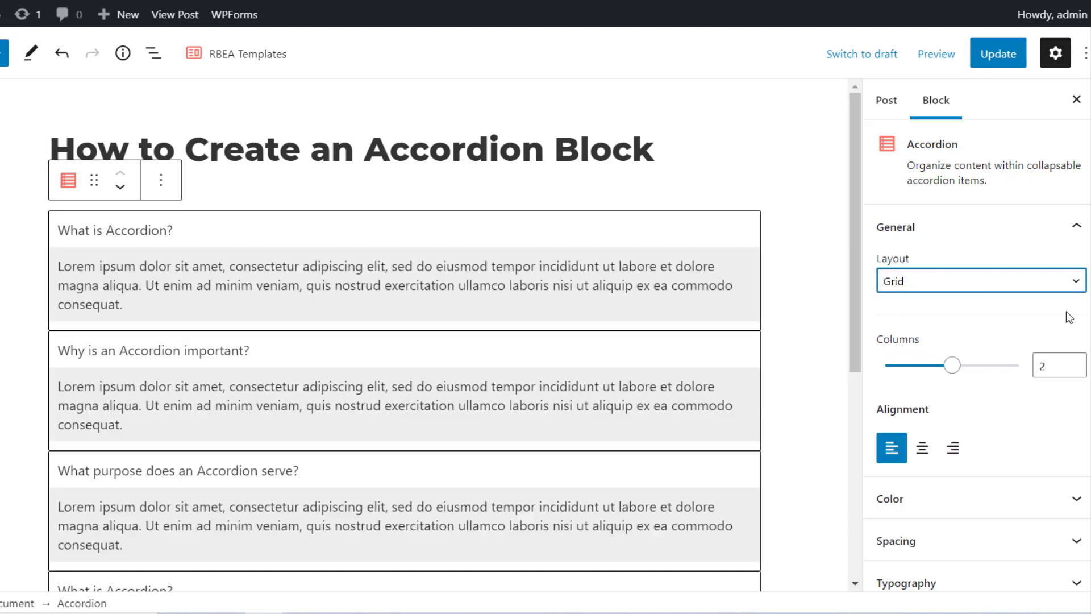
{"action": "left_click", "coordinate": [1030, 288]}
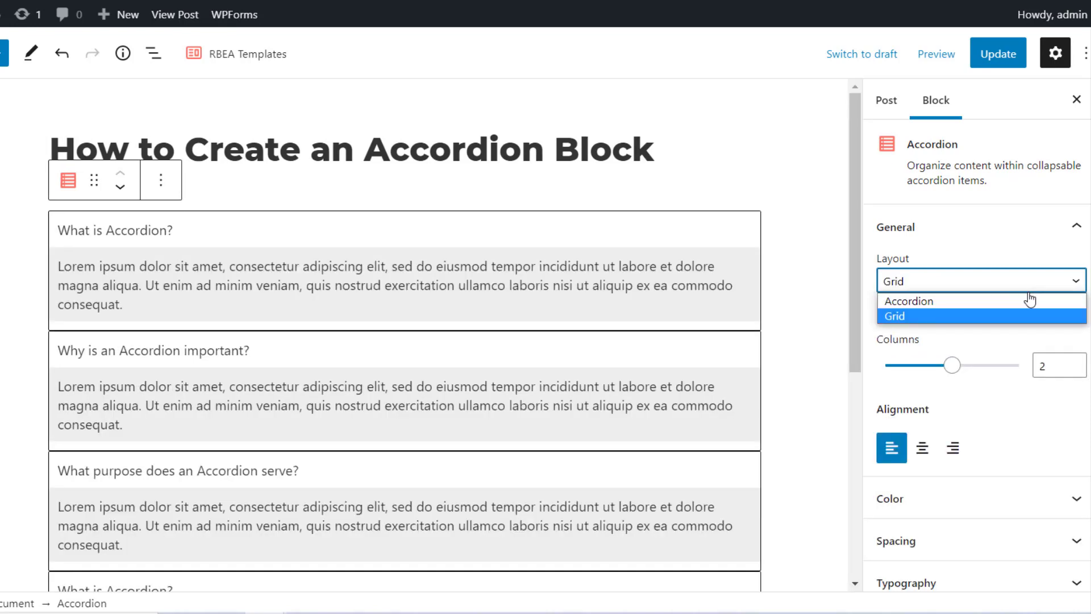
{"action": "left_click", "coordinate": [1024, 302]}
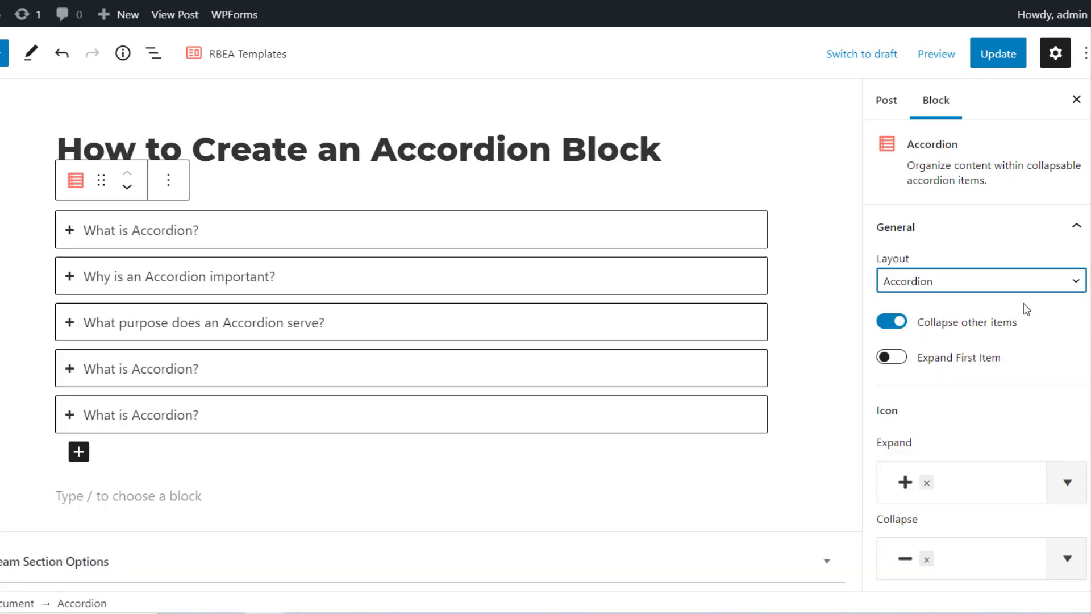
{"action": "left_click", "coordinate": [901, 323]}
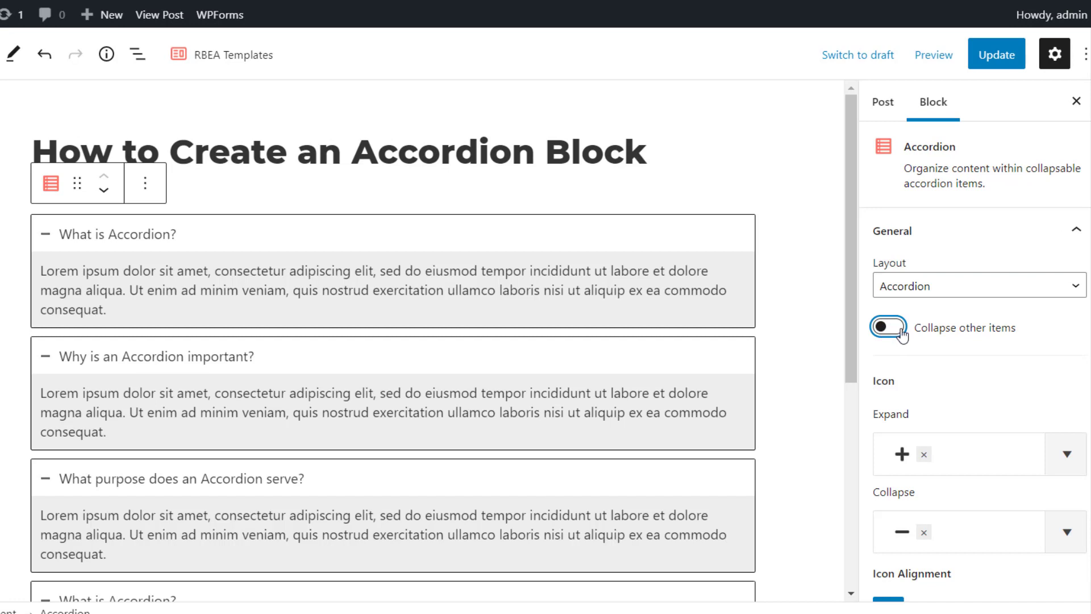
{"action": "left_click", "coordinate": [900, 328]}
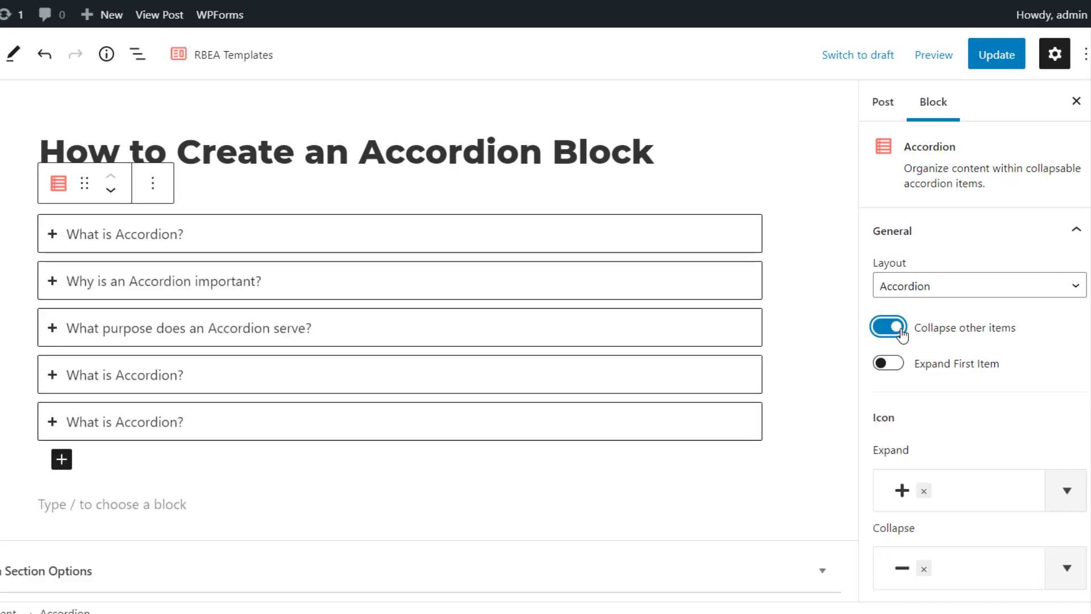
{"action": "left_click", "coordinate": [895, 366]}
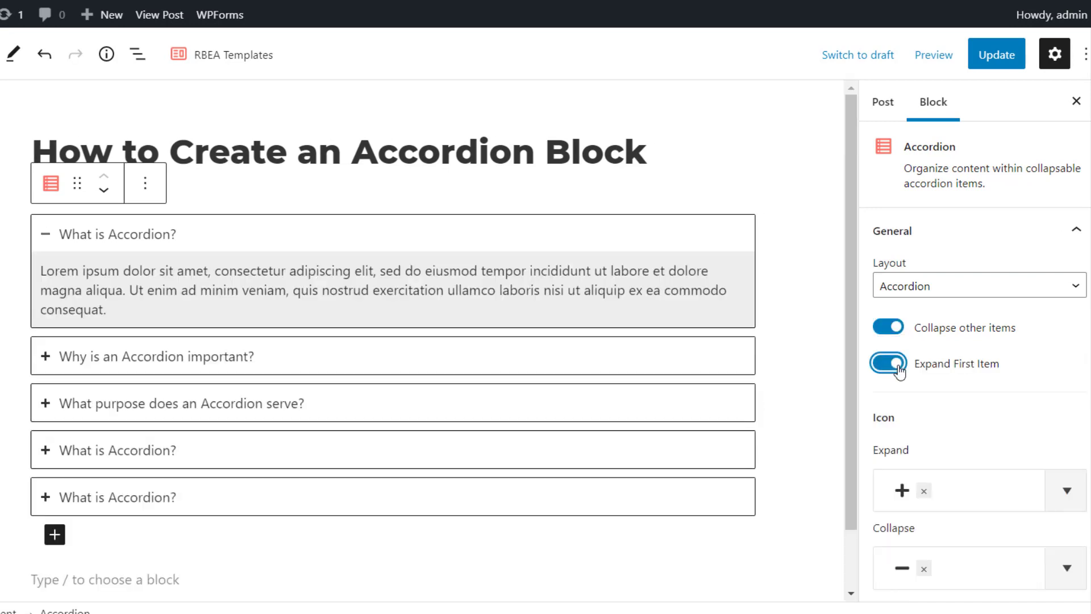
{"action": "left_click", "coordinate": [879, 366]}
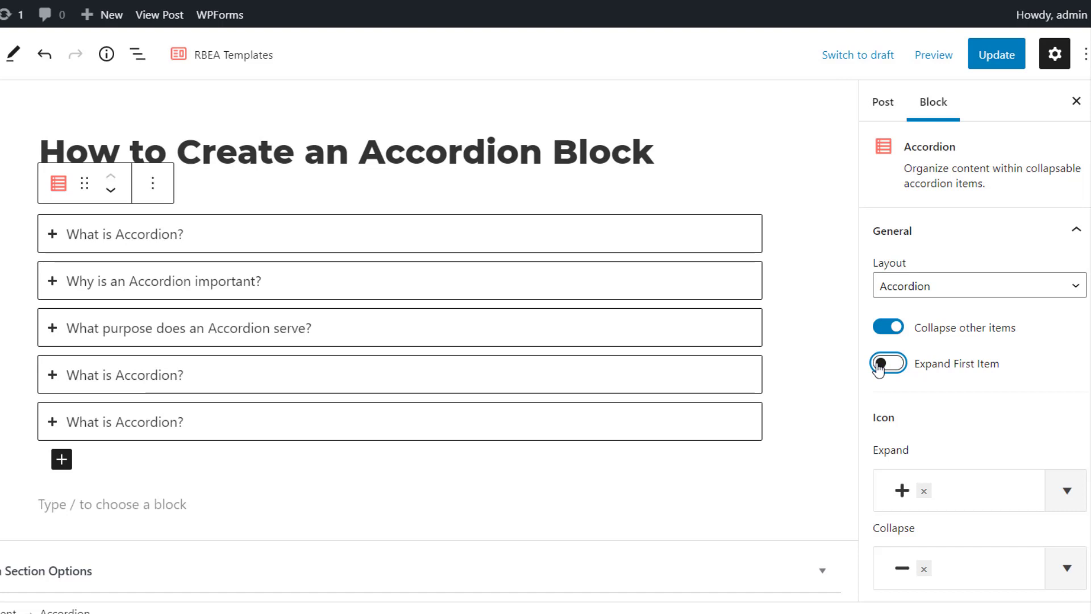
- Review the expand and collapse icon choices and keep the icons left-aligned
{"action": "scroll", "coordinate": [937, 278], "scroll_direction": "down", "scroll_amount": 3}
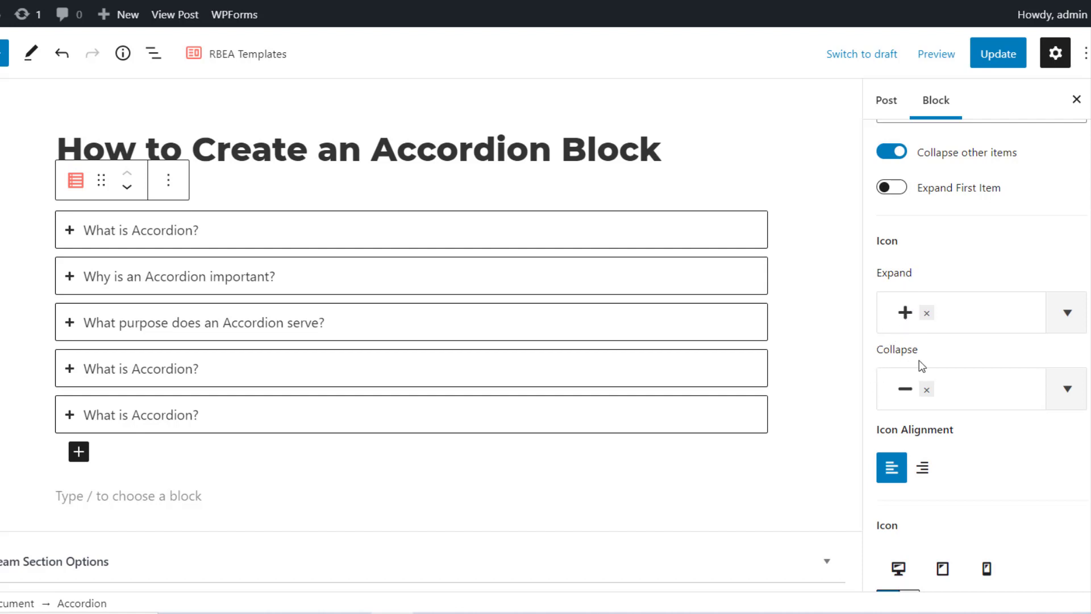
{"action": "left_click", "coordinate": [1067, 322]}
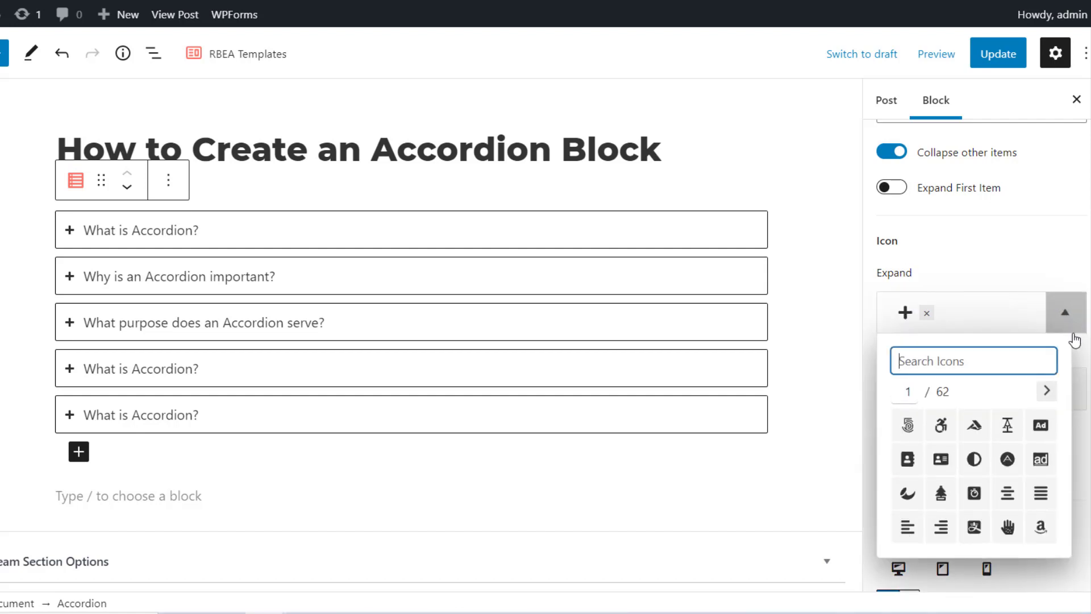
{"action": "left_click", "coordinate": [1079, 390]}
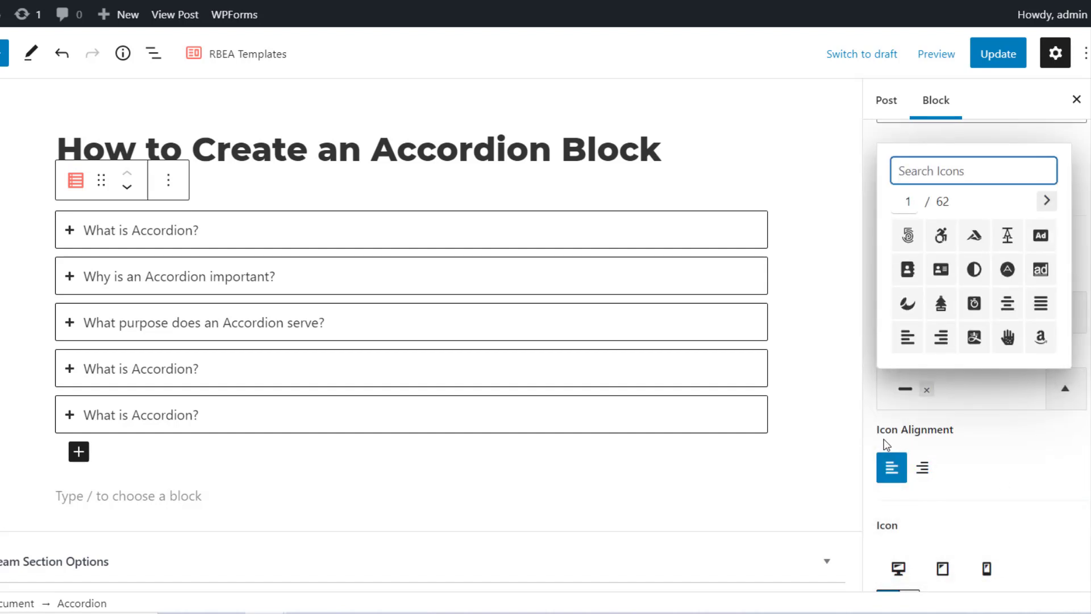
{"action": "left_click", "coordinate": [923, 467]}
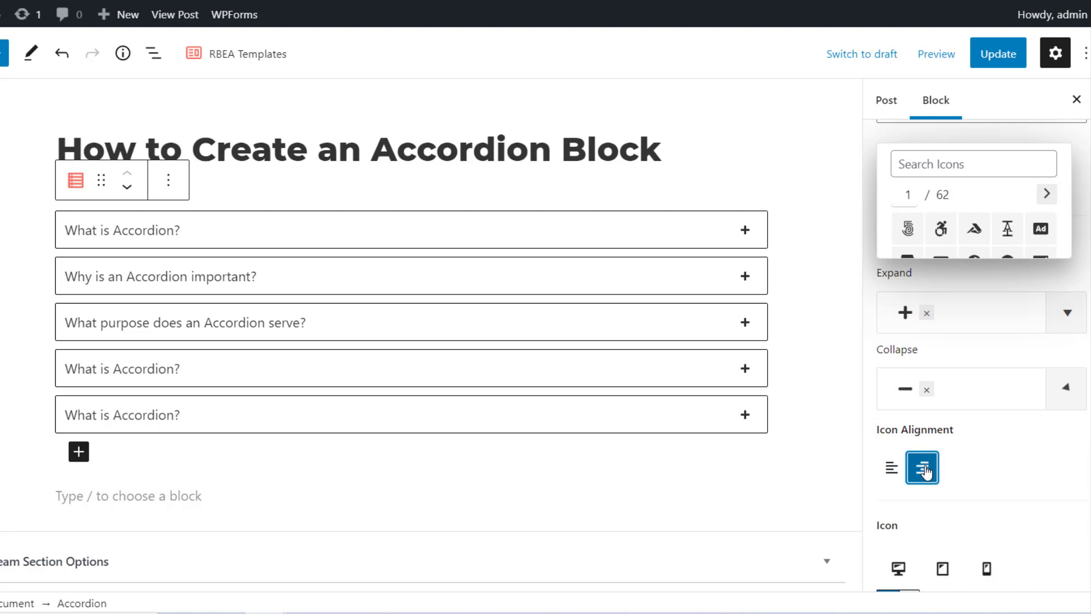
{"action": "left_click", "coordinate": [890, 468]}
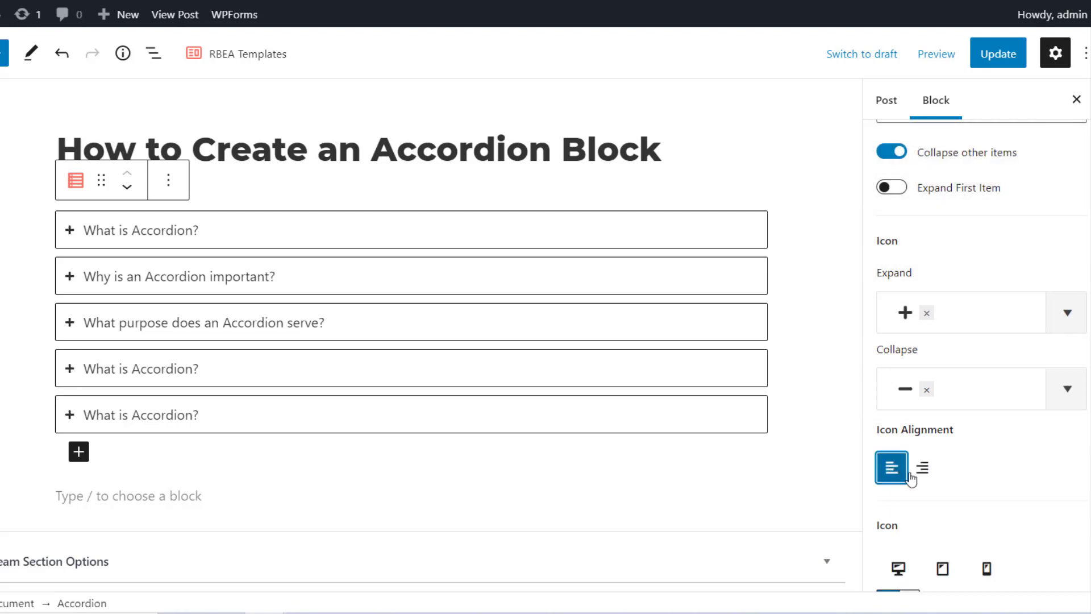
- Set the icon size to 16 px, colour green, and active colour blue
{"action": "scroll", "coordinate": [934, 481], "scroll_direction": "down", "scroll_amount": 3}
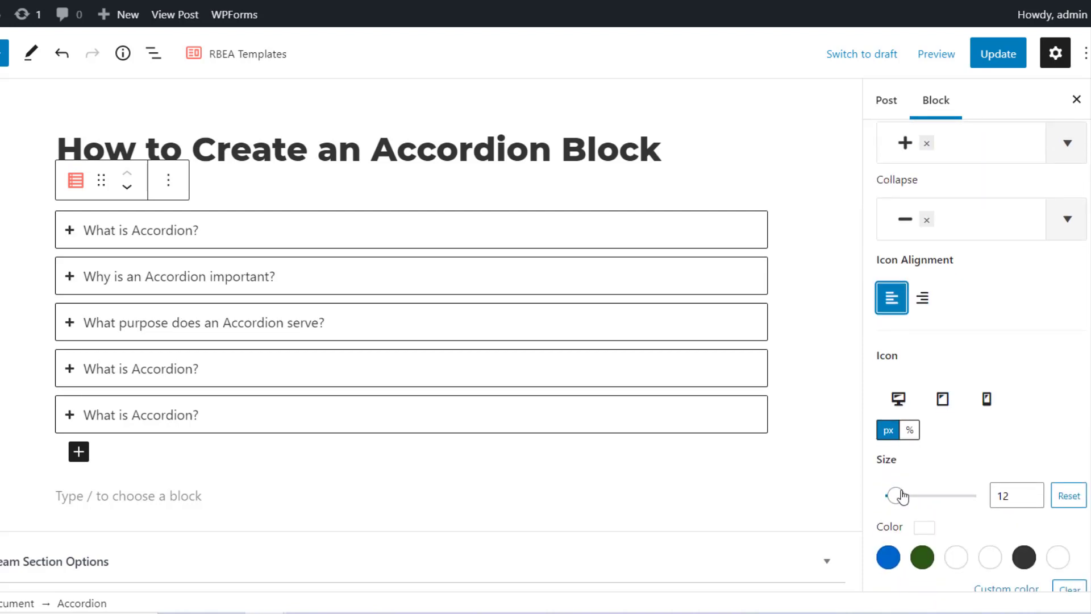
{"action": "left_click_drag", "start_coordinate": [902, 496], "coordinate": [900, 497]}
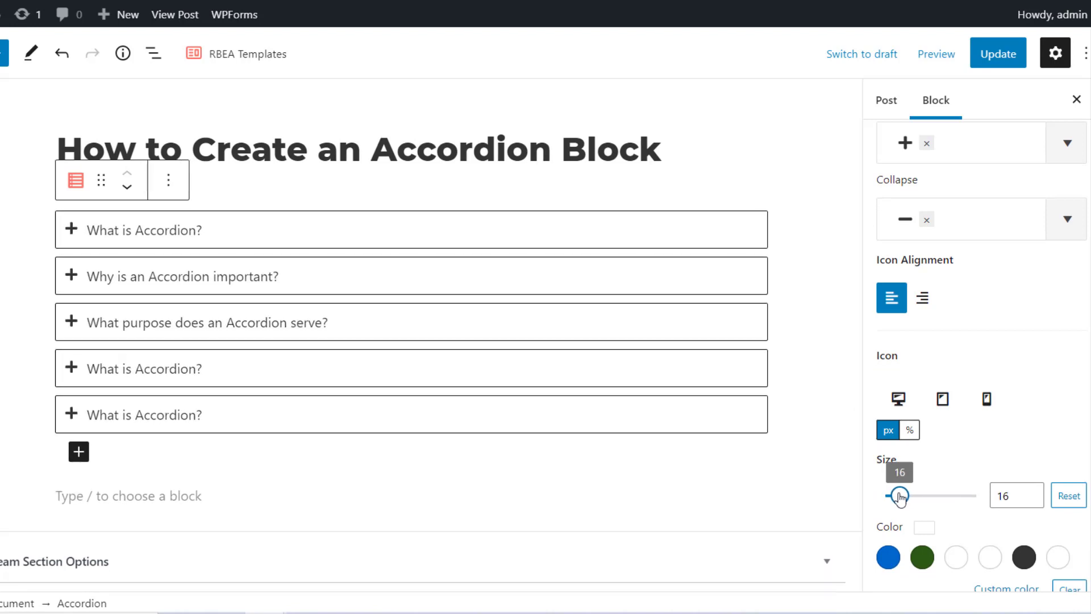
{"action": "scroll", "coordinate": [931, 471], "scroll_direction": "down", "scroll_amount": 3}
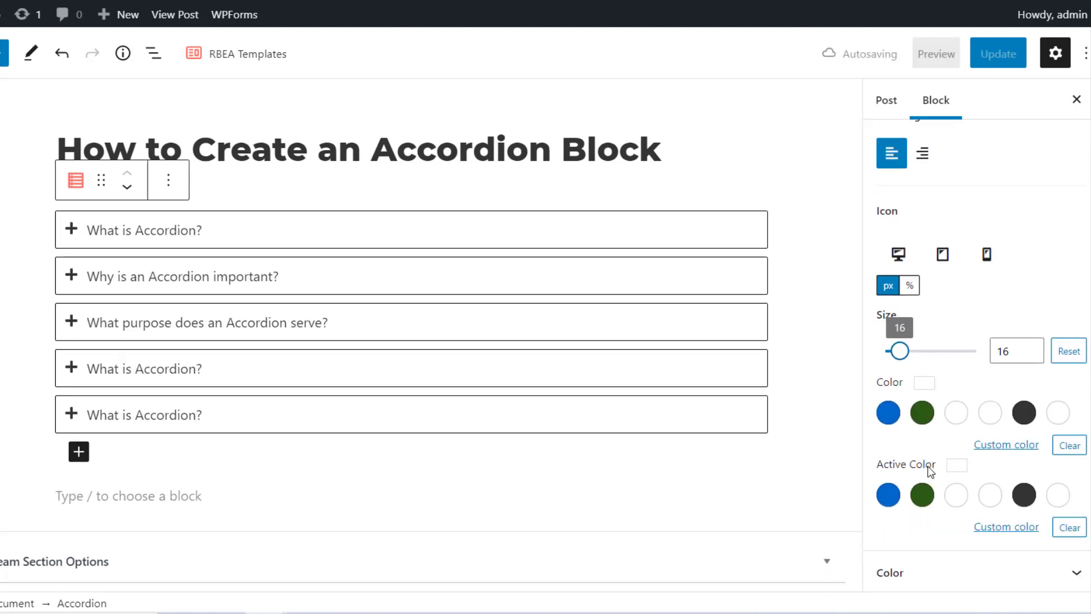
{"action": "left_click", "coordinate": [922, 388]}
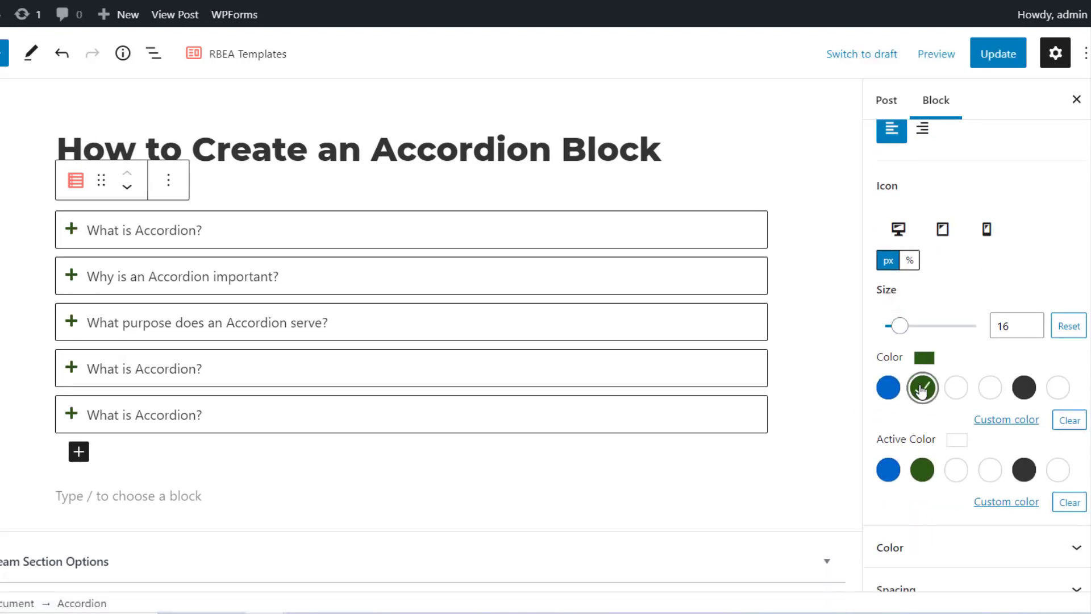
{"action": "left_click", "coordinate": [888, 471]}
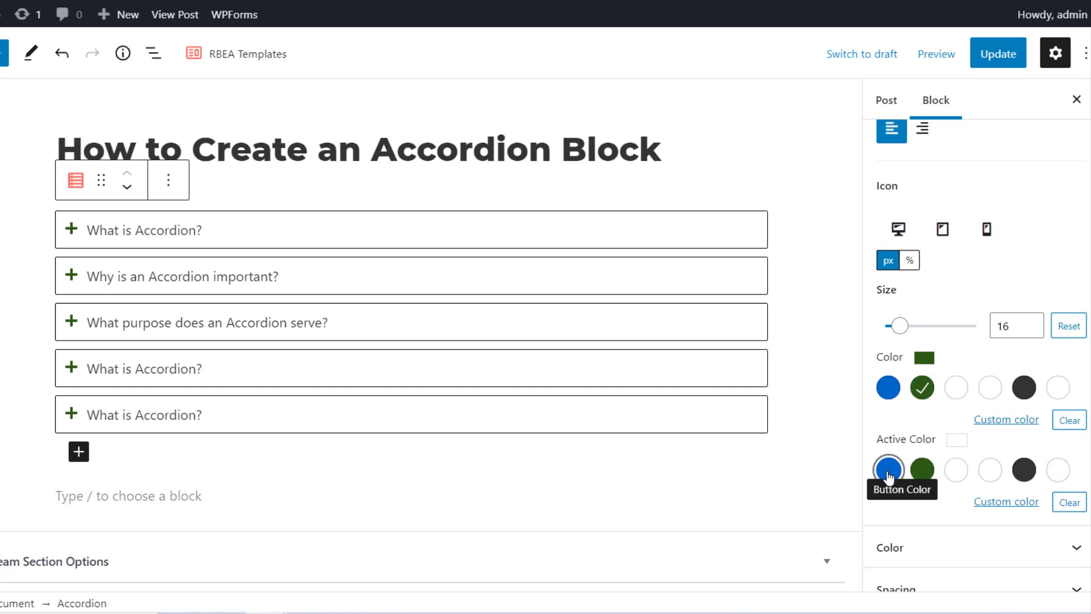
{"action": "left_click", "coordinate": [71, 230]}
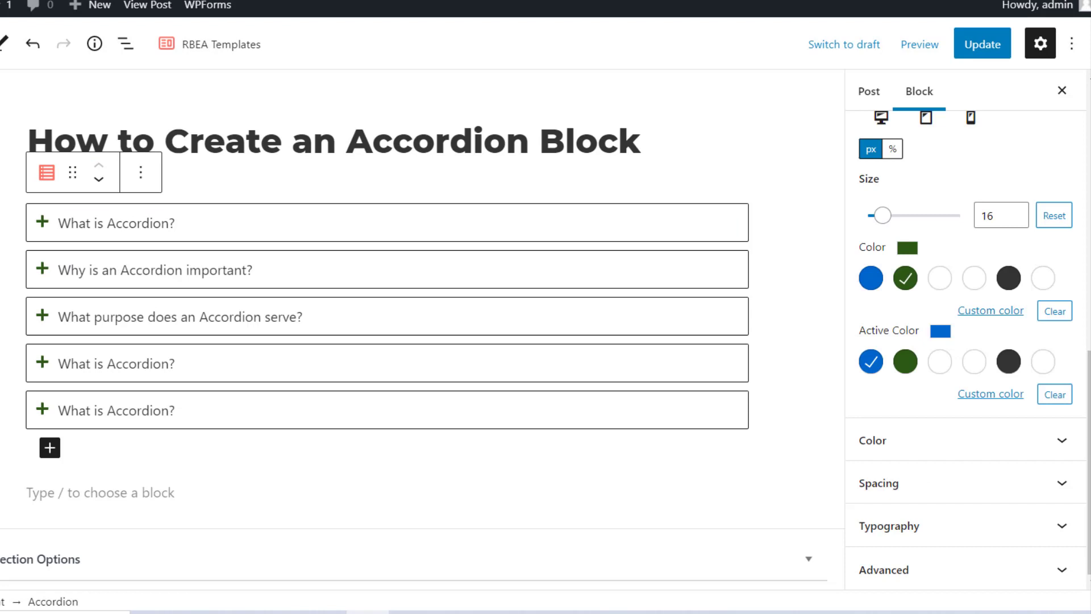
- Make the accordion title text green on a white background
{"action": "left_click", "coordinate": [1051, 449]}
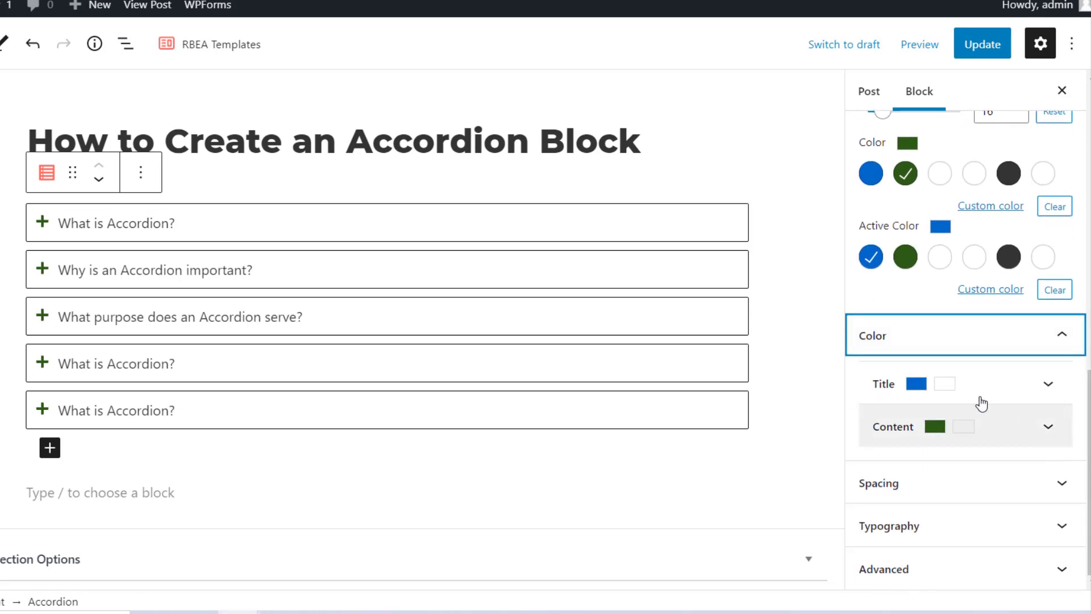
{"action": "left_click", "coordinate": [923, 392]}
{"action": "scroll", "coordinate": [925, 392], "scroll_direction": "down", "scroll_amount": 4}
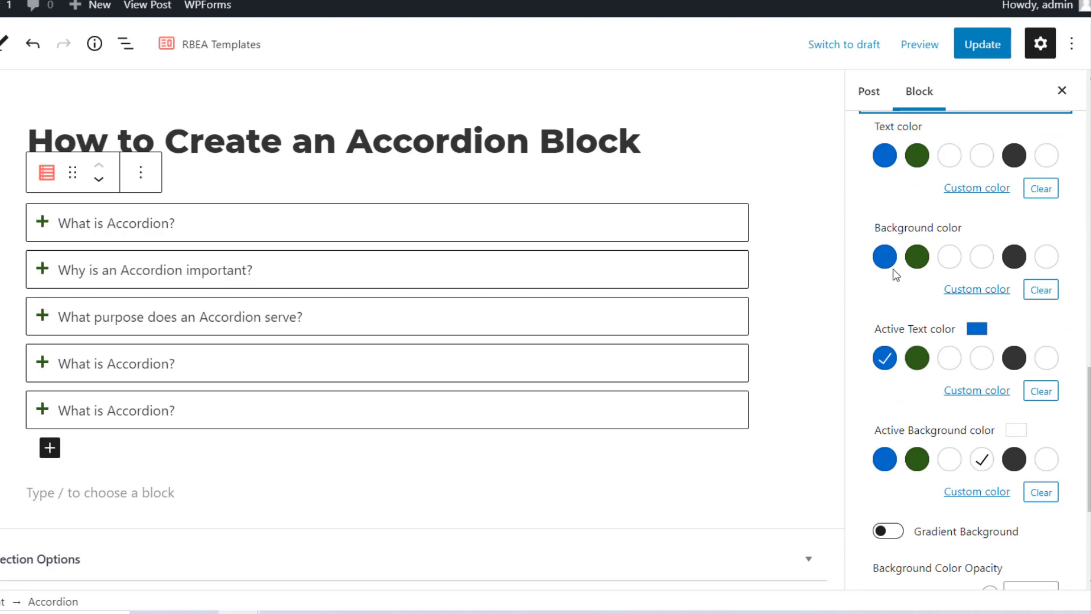
{"action": "left_click", "coordinate": [917, 155]}
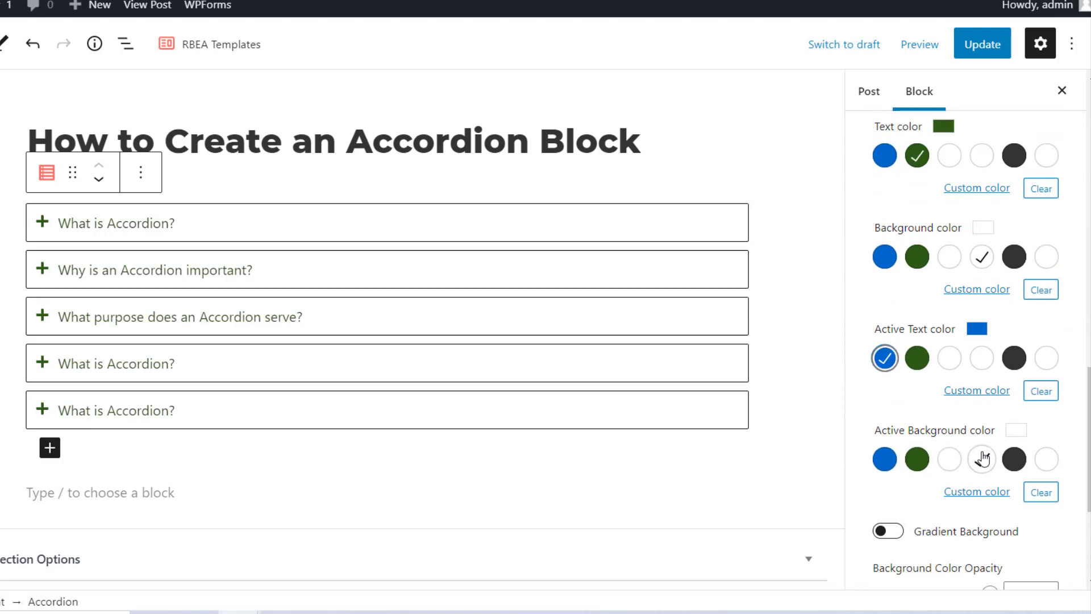
{"action": "scroll", "coordinate": [977, 455], "scroll_direction": "down", "scroll_amount": 3}
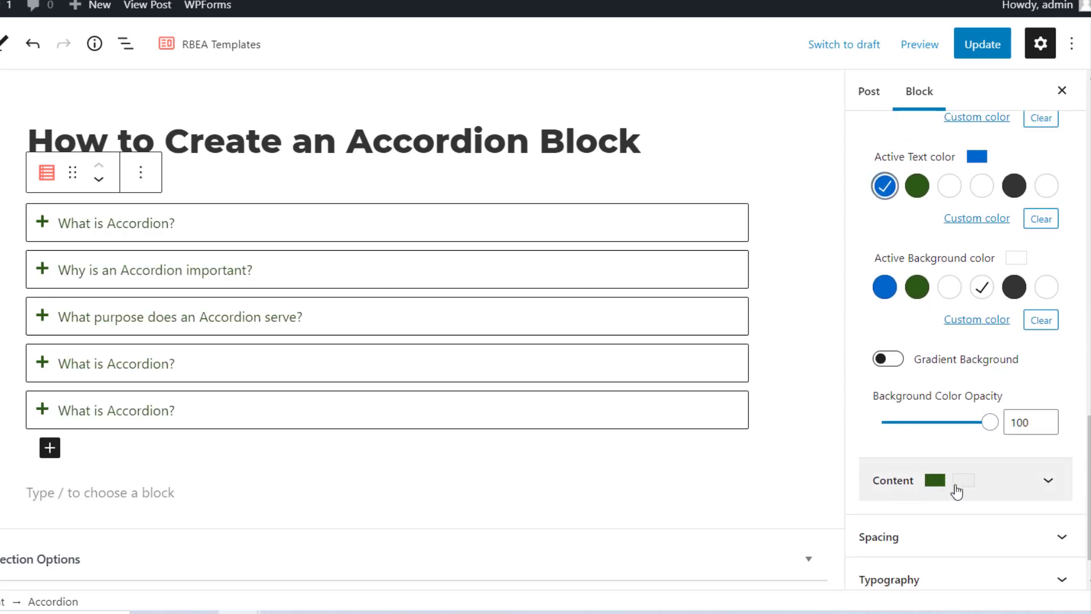
- Give the item content green text on a white background
{"action": "left_click", "coordinate": [1037, 482]}
{"action": "scroll", "coordinate": [1035, 476], "scroll_direction": "down", "scroll_amount": 4}
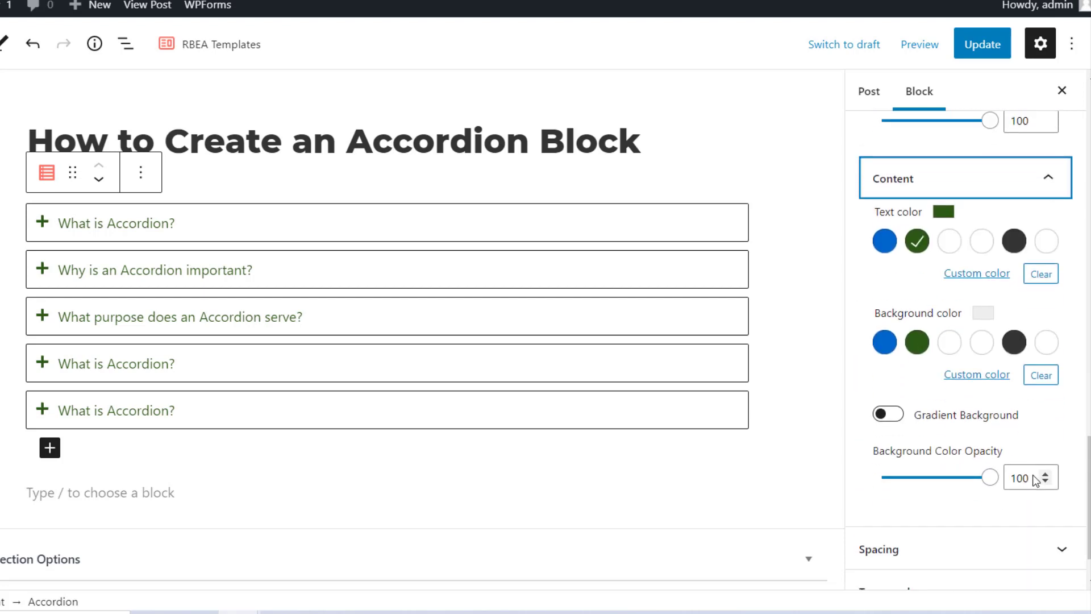
{"action": "left_click", "coordinate": [946, 340]}
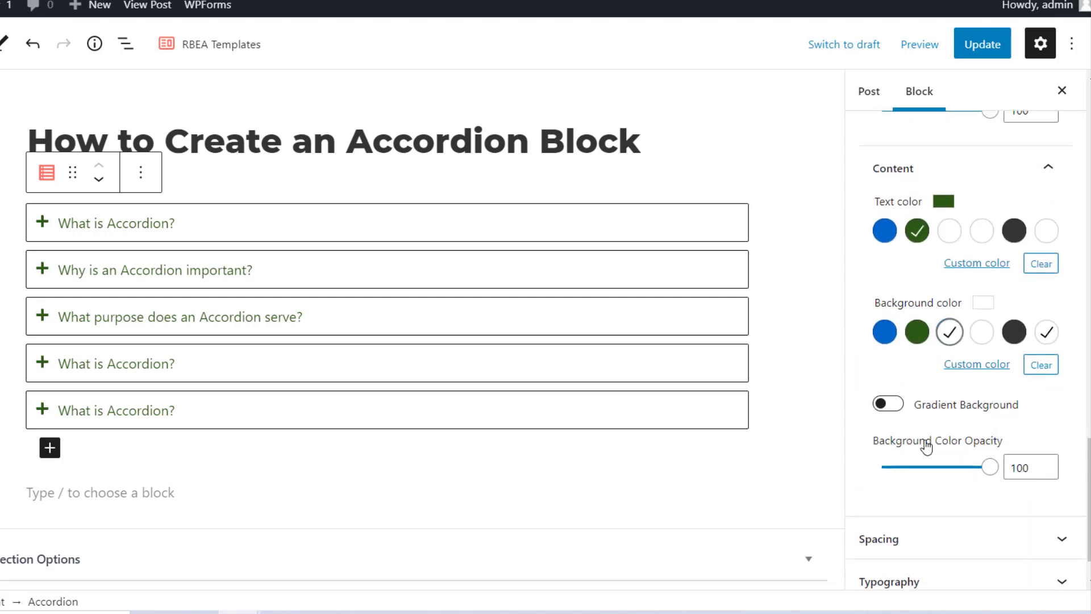
{"action": "scroll", "coordinate": [1030, 449], "scroll_direction": "down", "scroll_amount": 1}
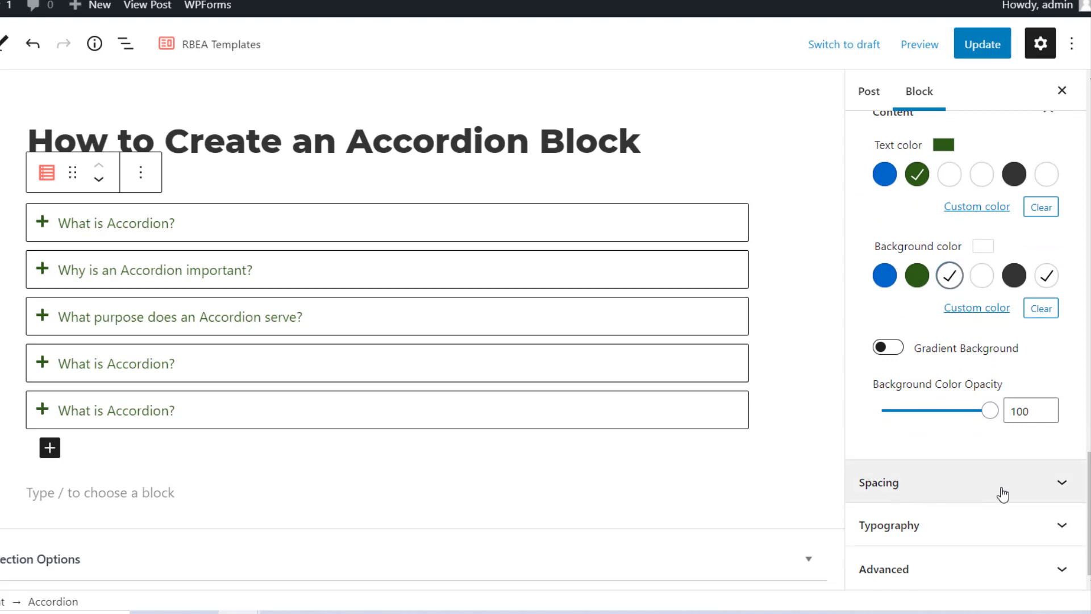
- Set the rows gap to 14 px, vertical margin to 68 and horizontal margin to 46
{"action": "left_click", "coordinate": [1044, 491]}
{"action": "scroll", "coordinate": [1046, 489], "scroll_direction": "down", "scroll_amount": 4}
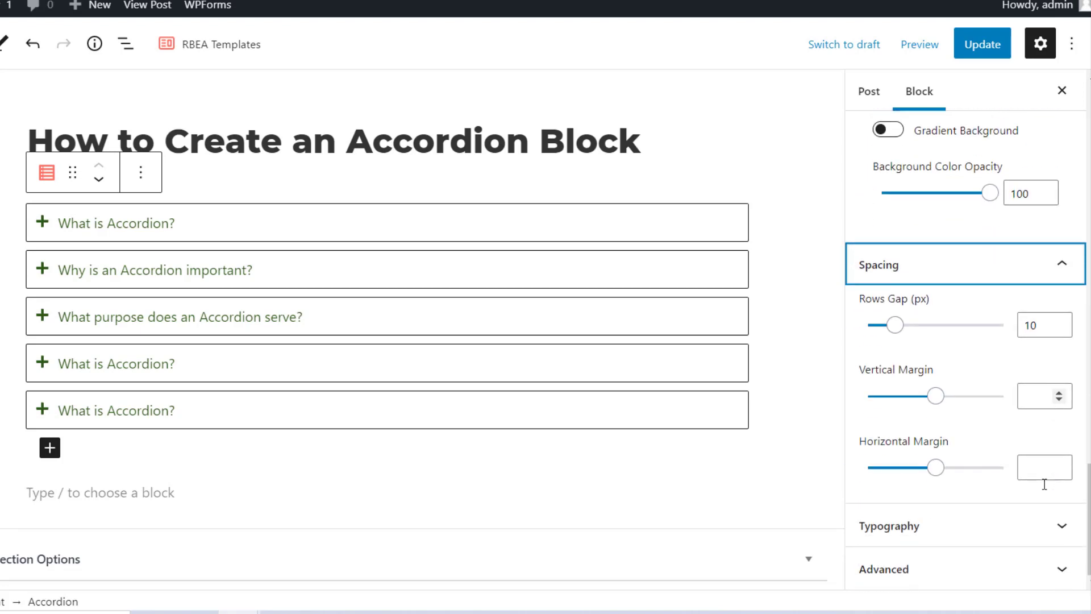
{"action": "mouse_move", "coordinate": [898, 336]}
{"action": "left_mouse_down"}
{"action": "mouse_move", "coordinate": [923, 330]}
{"action": "mouse_move", "coordinate": [895, 342]}
{"action": "left_mouse_up"}
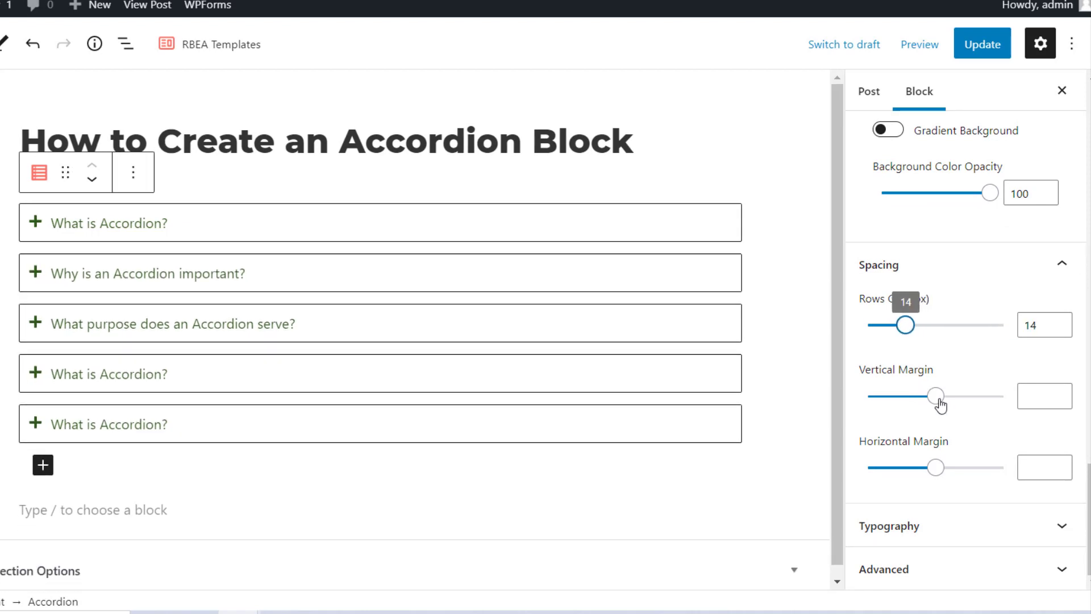
{"action": "mouse_move", "coordinate": [936, 401]}
{"action": "left_mouse_down"}
{"action": "mouse_move", "coordinate": [960, 401]}
{"action": "mouse_move", "coordinate": [925, 404]}
{"action": "mouse_move", "coordinate": [934, 407]}
{"action": "left_mouse_up"}
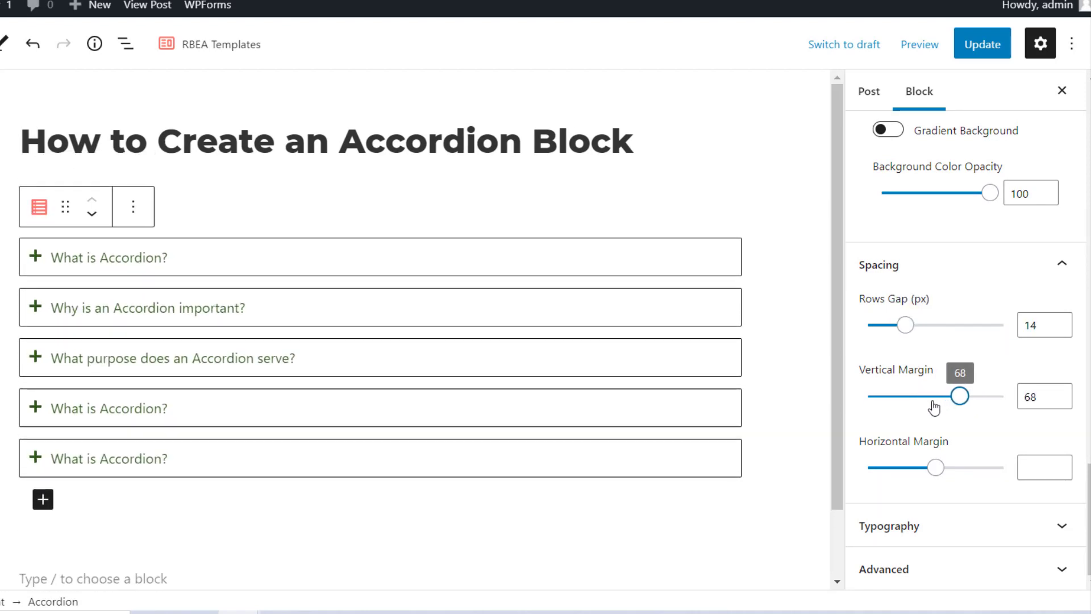
{"action": "left_click_drag", "start_coordinate": [938, 470], "coordinate": [912, 473]}
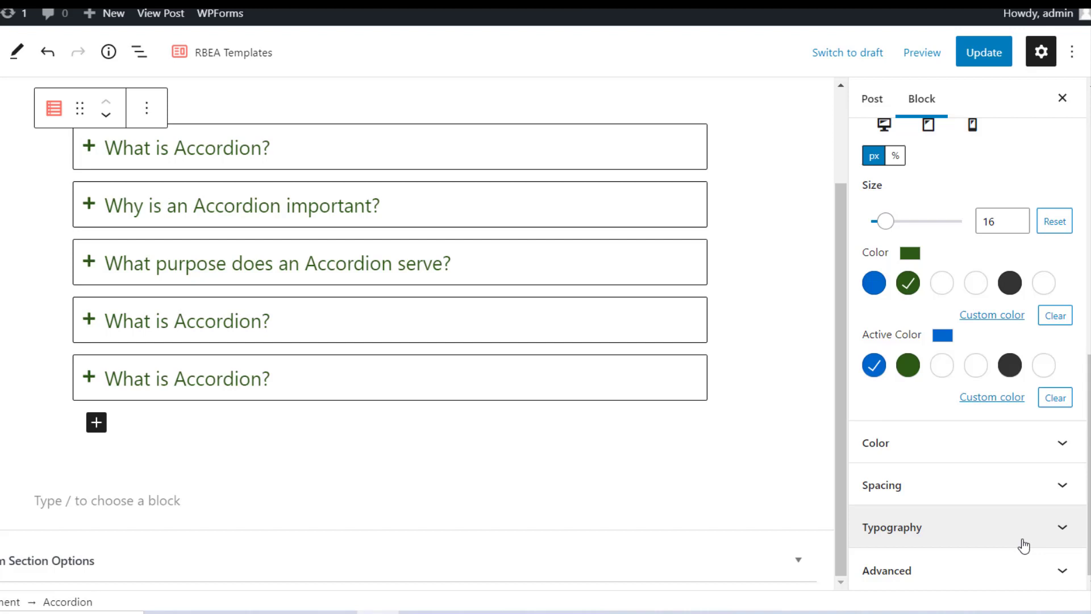
- Review the title and content typography settings, keeping the title font size at 23
{"action": "left_click", "coordinate": [1051, 535]}
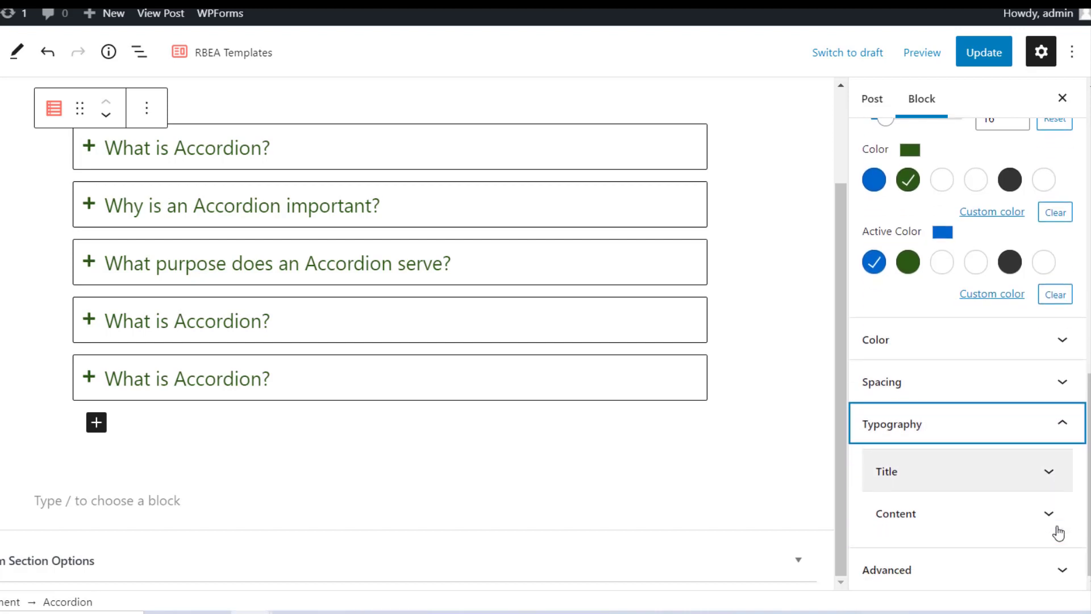
{"action": "left_click", "coordinate": [1046, 473]}
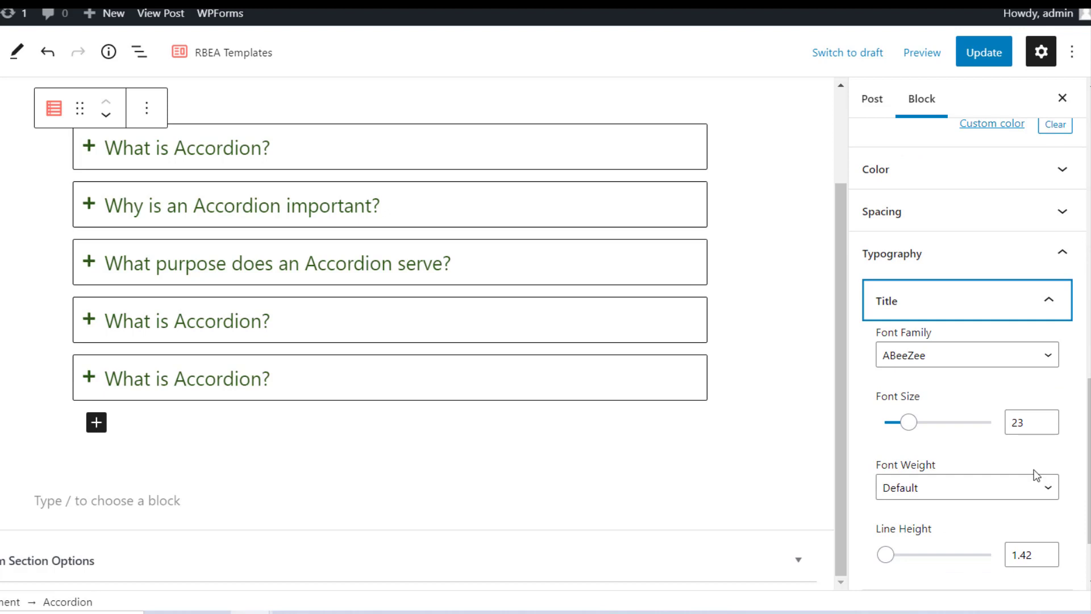
{"action": "mouse_move", "coordinate": [911, 429]}
{"action": "left_mouse_down"}
{"action": "mouse_move", "coordinate": [919, 423]}
{"action": "mouse_move", "coordinate": [908, 427]}
{"action": "left_mouse_up"}
{"action": "scroll", "coordinate": [970, 490], "scroll_direction": "down", "scroll_amount": 2}
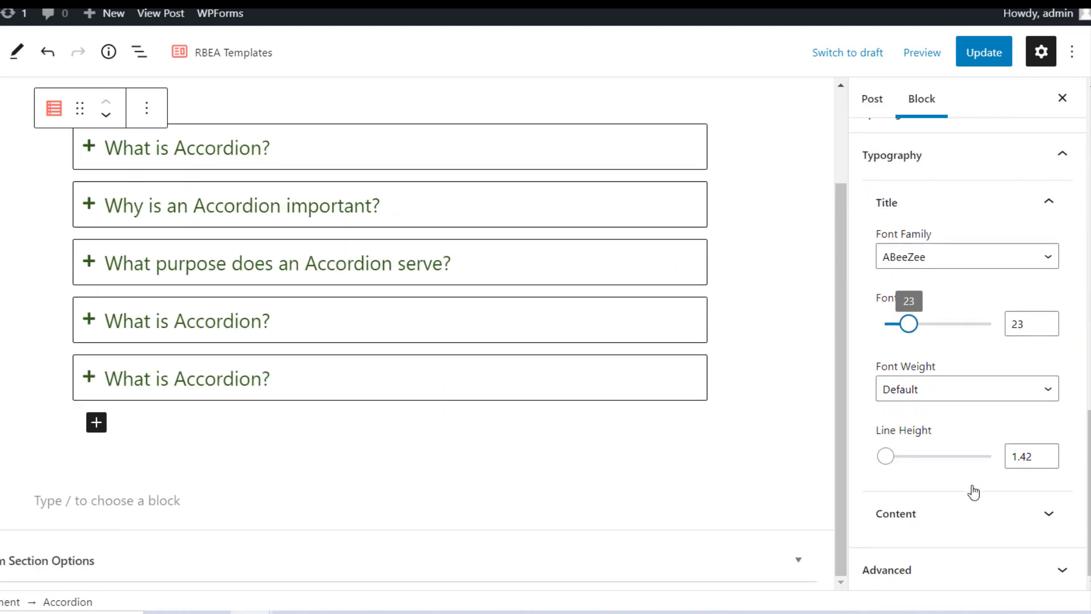
{"action": "left_click", "coordinate": [947, 516]}
{"action": "scroll", "coordinate": [994, 514], "scroll_direction": "down", "scroll_amount": 3}
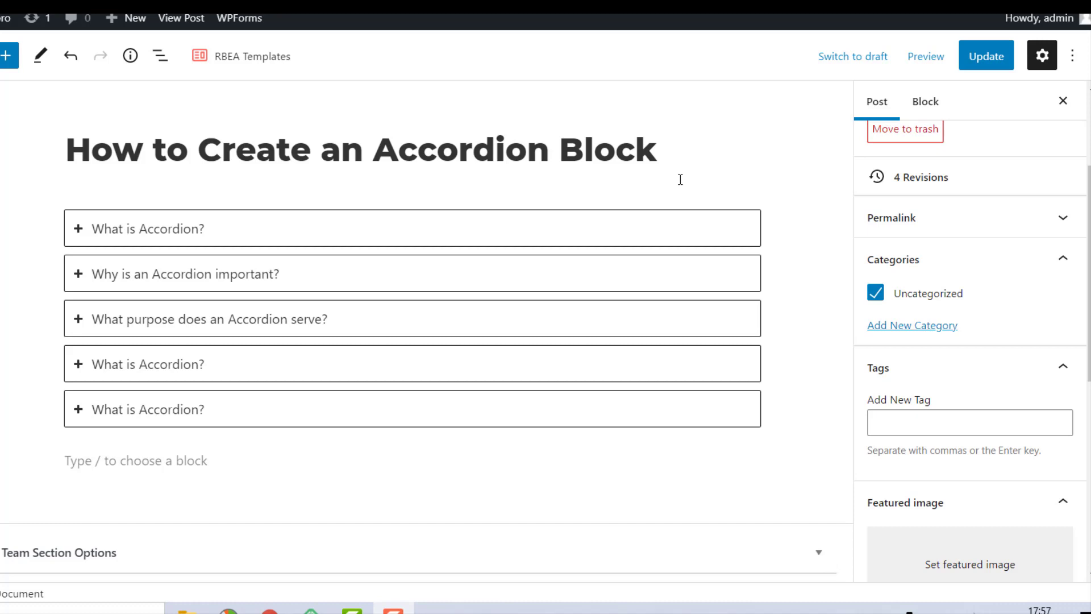
- Expand the first accordion item and show its border settings (Solid, 1 px, radius 2)
{"action": "left_click", "coordinate": [353, 225]}
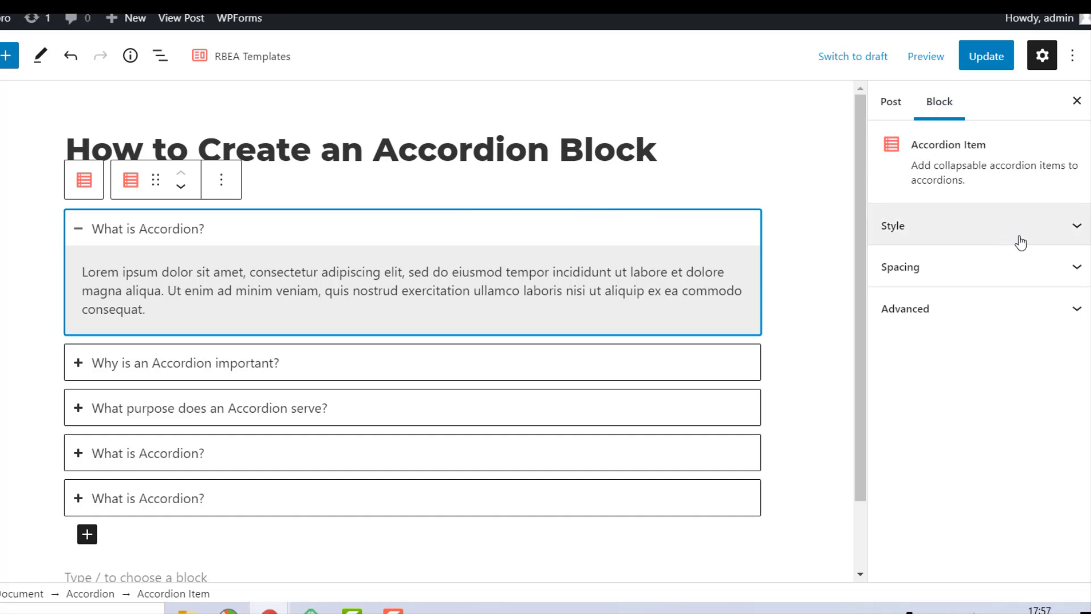
{"action": "left_click", "coordinate": [1077, 226]}
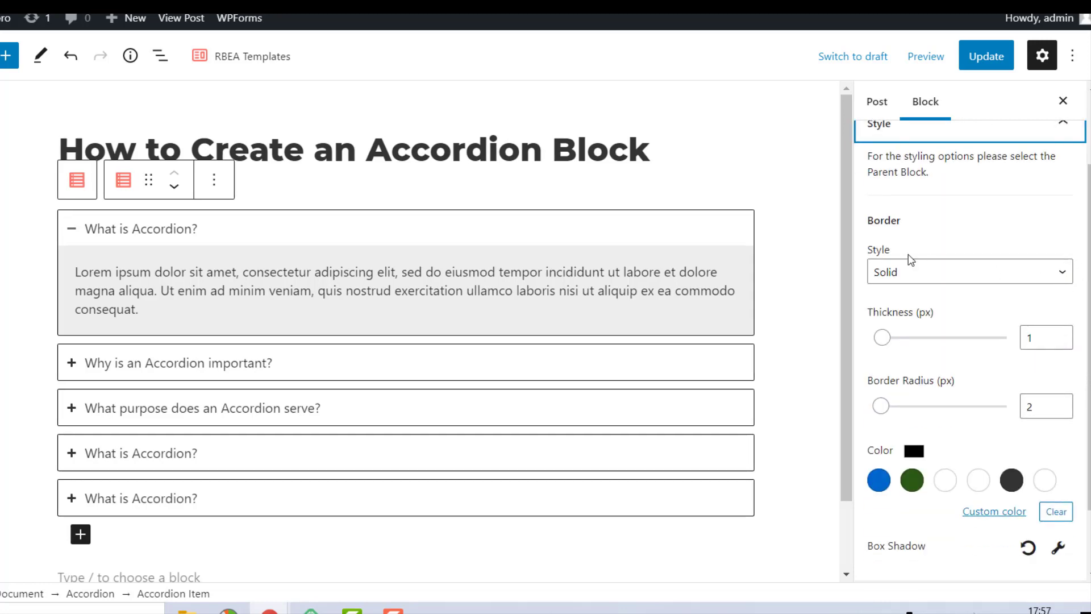
- Set the first item's border to Dashed, 2 px thick, 7 px radius, in blue
{"action": "left_click", "coordinate": [1059, 274]}
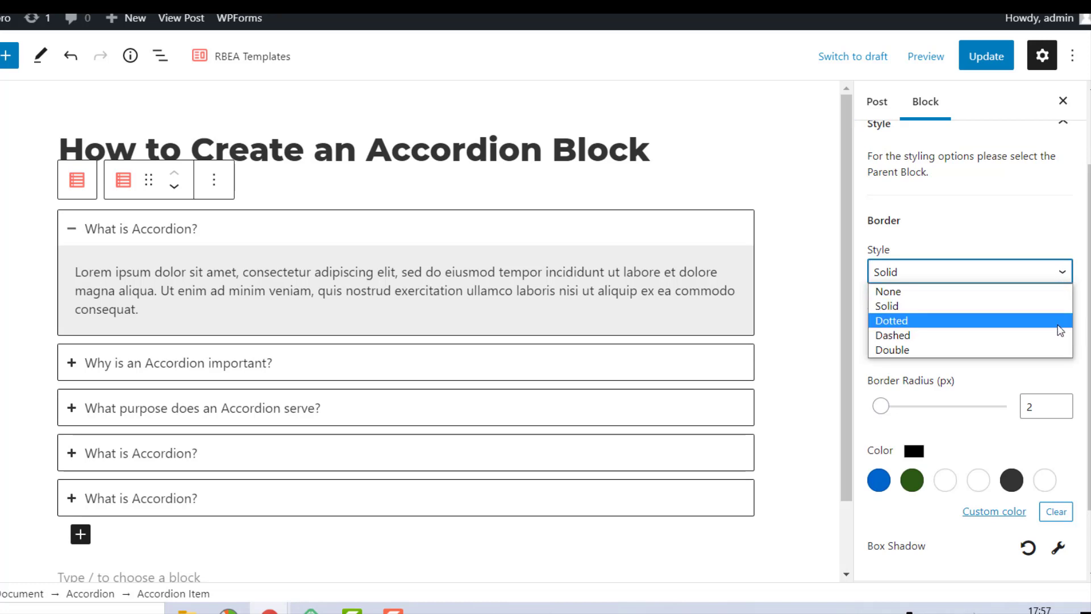
{"action": "left_click", "coordinate": [1060, 342]}
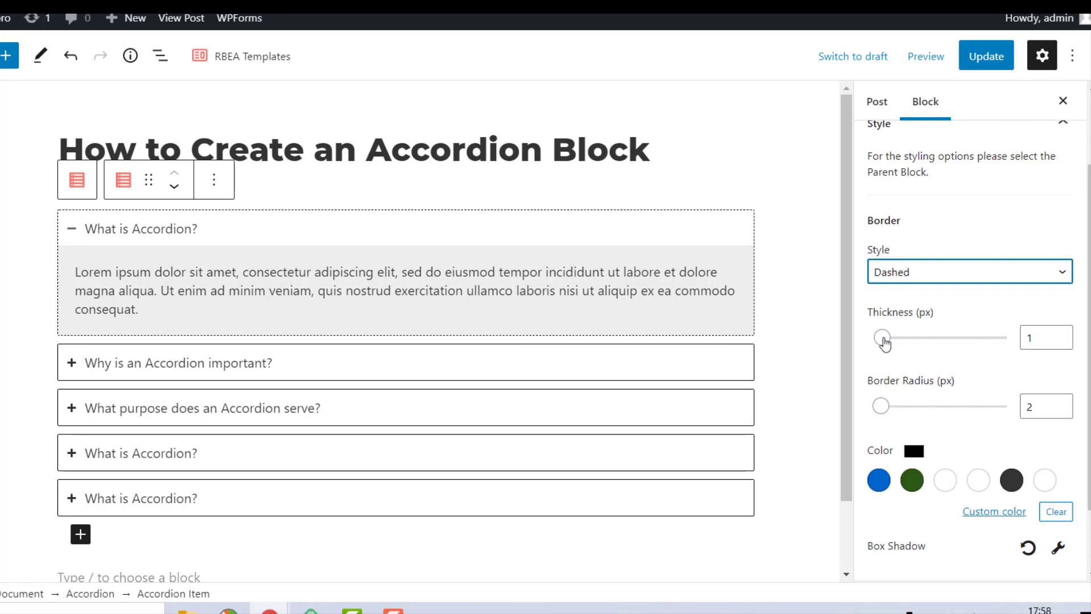
{"action": "left_click_drag", "start_coordinate": [884, 343], "coordinate": [894, 342]}
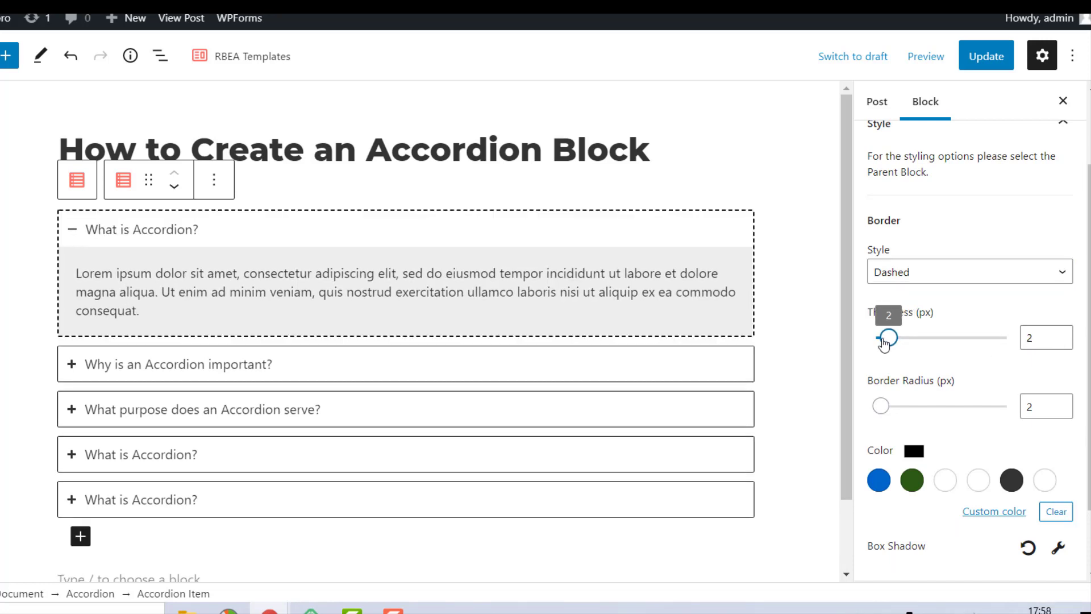
{"action": "mouse_move", "coordinate": [885, 410]}
{"action": "left_mouse_down"}
{"action": "mouse_move", "coordinate": [903, 411]}
{"action": "mouse_move", "coordinate": [890, 413]}
{"action": "left_mouse_up"}
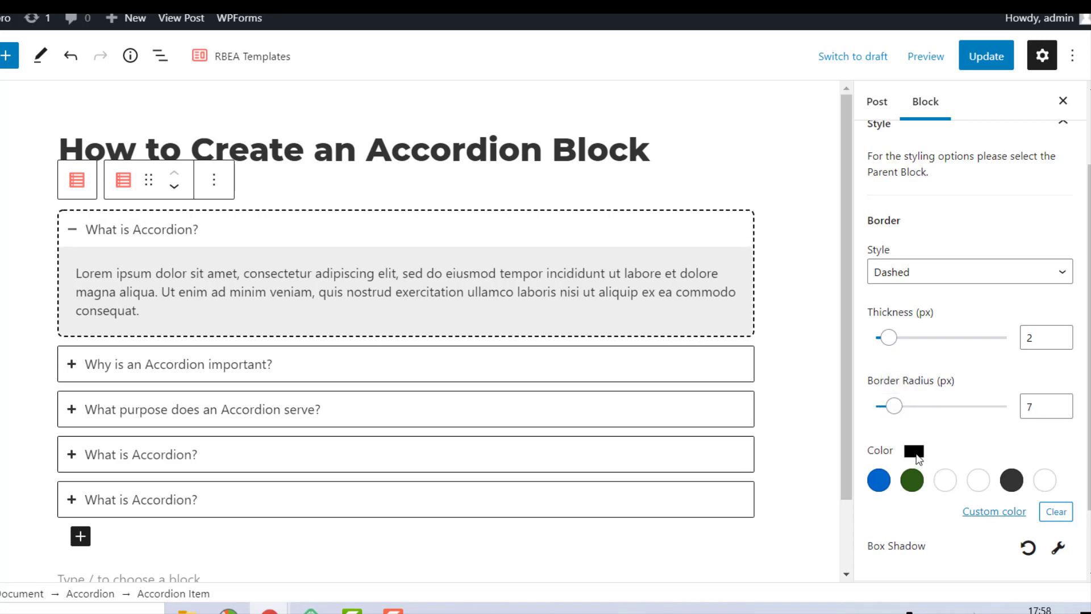
{"action": "left_click", "coordinate": [912, 490]}
{"action": "left_click", "coordinate": [879, 483]}
{"action": "scroll", "coordinate": [905, 500], "scroll_direction": "down", "scroll_amount": 2}
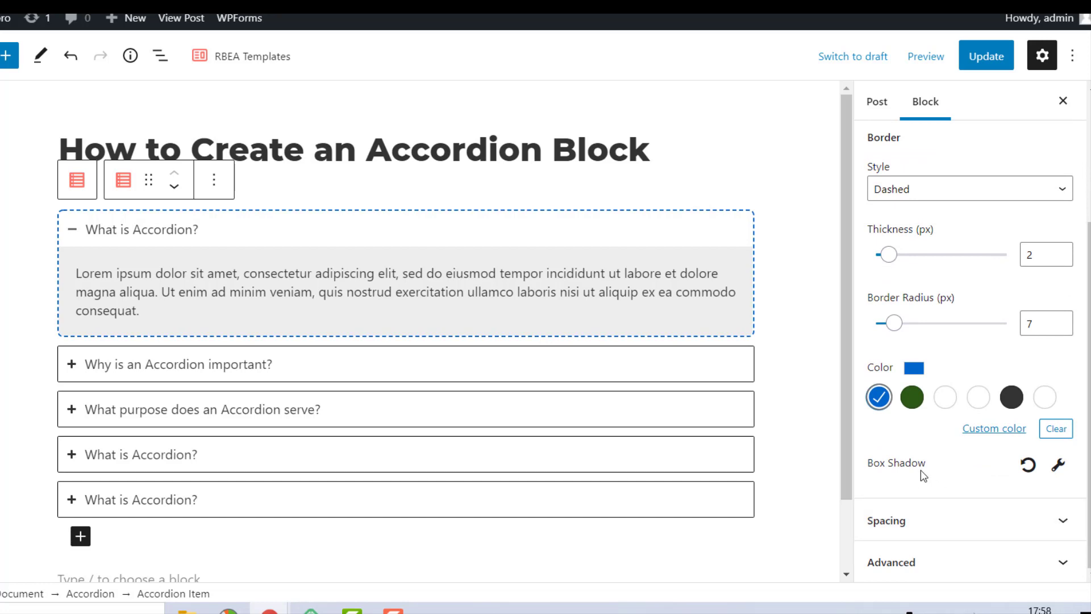
- Give the first accordion item a dark grey outset shadow: horizontal 2, vertical 9, blur 47, spread 0
{"action": "left_click", "coordinate": [1058, 466]}
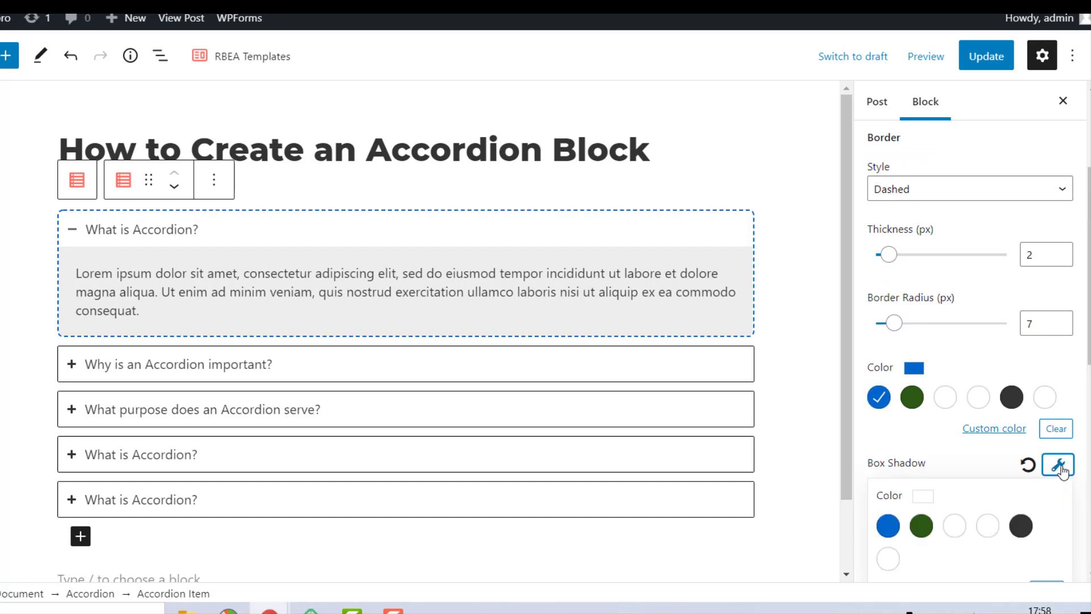
{"action": "scroll", "coordinate": [1043, 495], "scroll_direction": "down", "scroll_amount": 2}
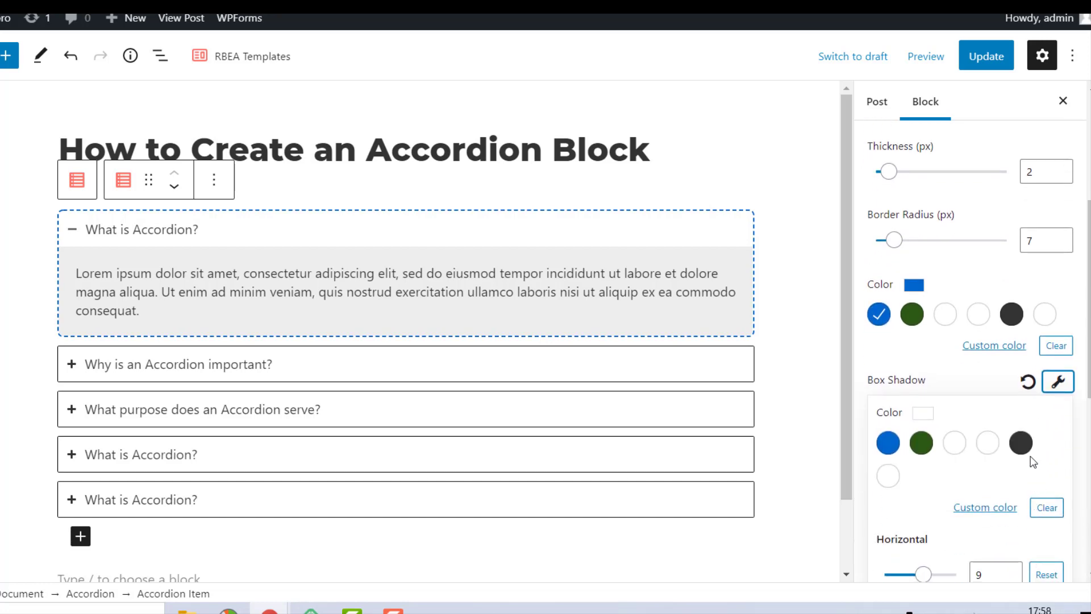
{"action": "left_click", "coordinate": [1023, 445]}
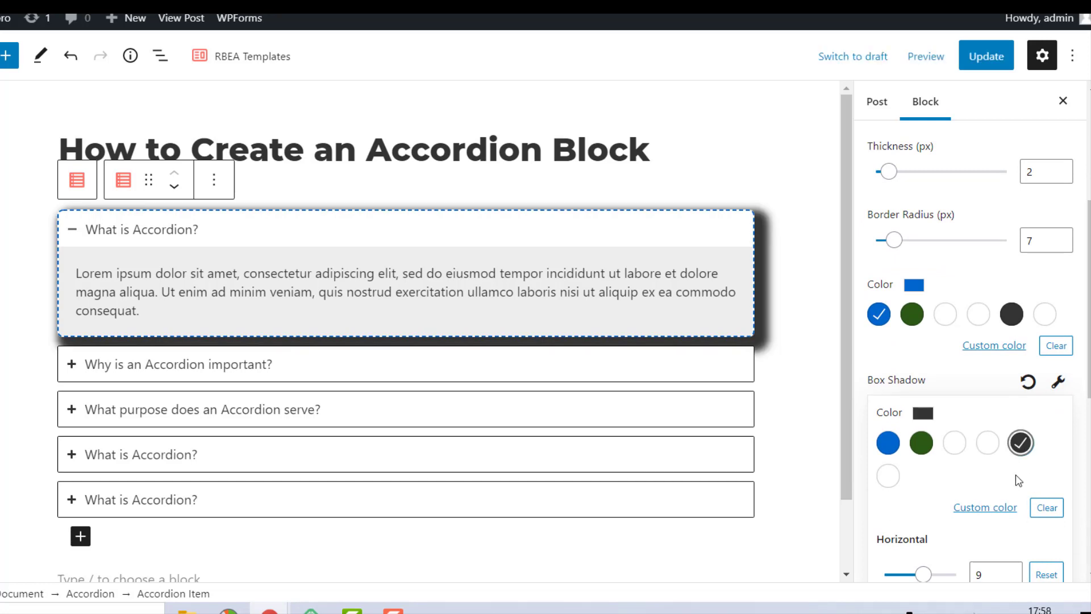
{"action": "scroll", "coordinate": [1018, 482], "scroll_direction": "down", "scroll_amount": 2}
{"action": "scroll", "coordinate": [1015, 489], "scroll_direction": "down", "scroll_amount": 2}
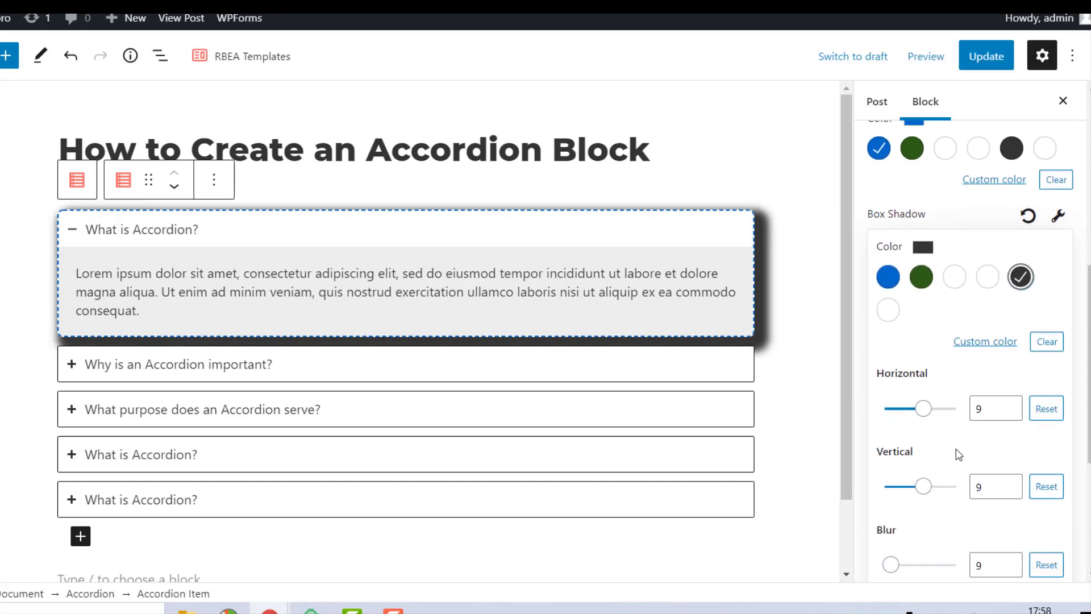
{"action": "mouse_move", "coordinate": [930, 420]}
{"action": "left_mouse_down"}
{"action": "mouse_move", "coordinate": [914, 414]}
{"action": "mouse_move", "coordinate": [933, 419]}
{"action": "left_mouse_up"}
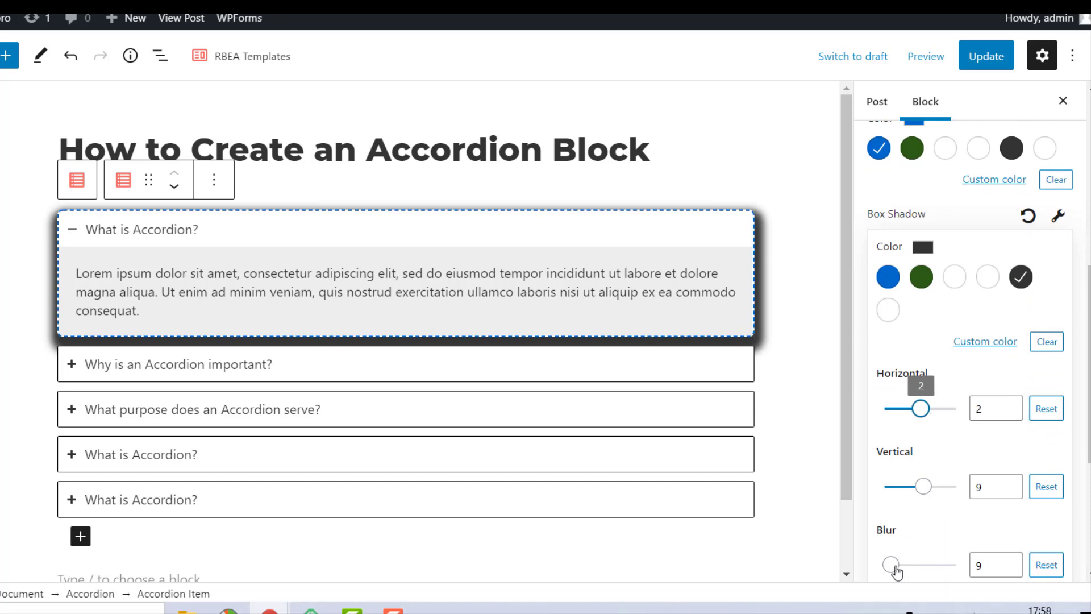
{"action": "left_click_drag", "start_coordinate": [897, 572], "coordinate": [933, 567]}
{"action": "scroll", "coordinate": [957, 556], "scroll_direction": "down", "scroll_amount": 4}
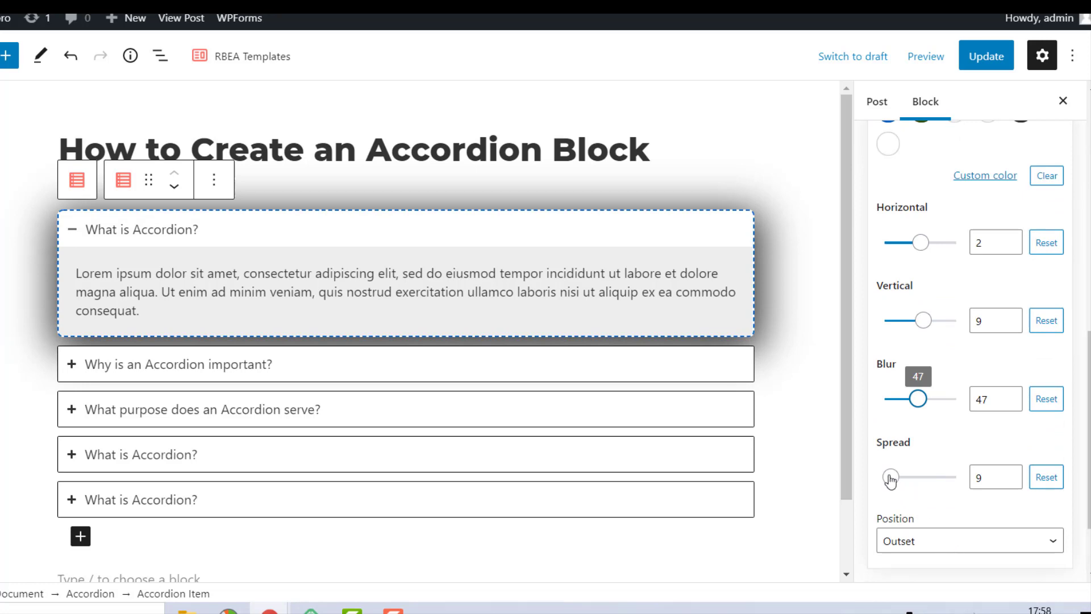
{"action": "left_click_drag", "start_coordinate": [891, 479], "coordinate": [883, 480]}
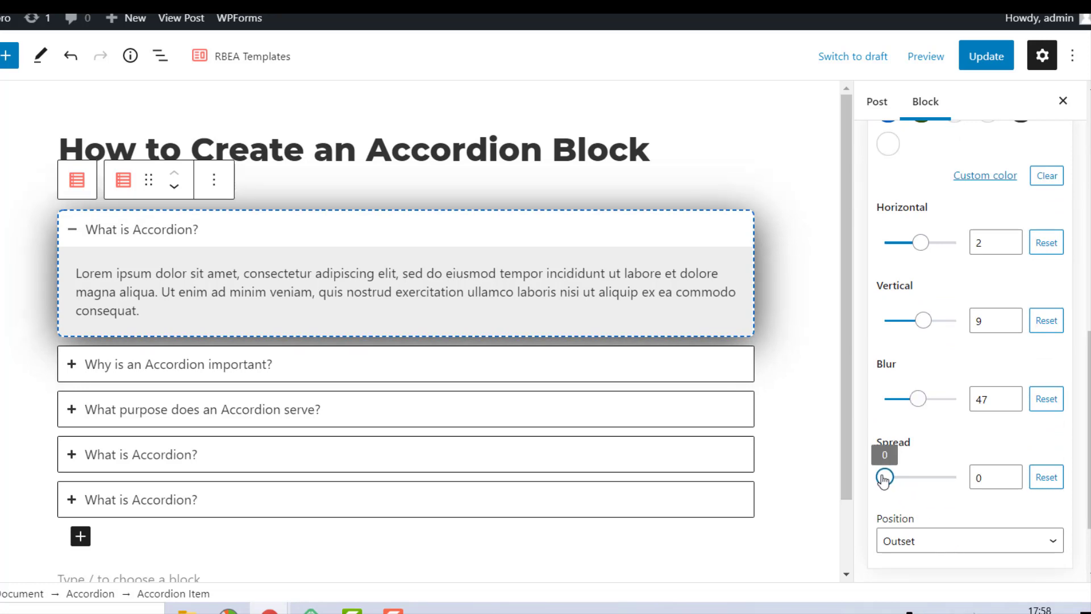
{"action": "scroll", "coordinate": [926, 489], "scroll_direction": "down", "scroll_amount": 2}
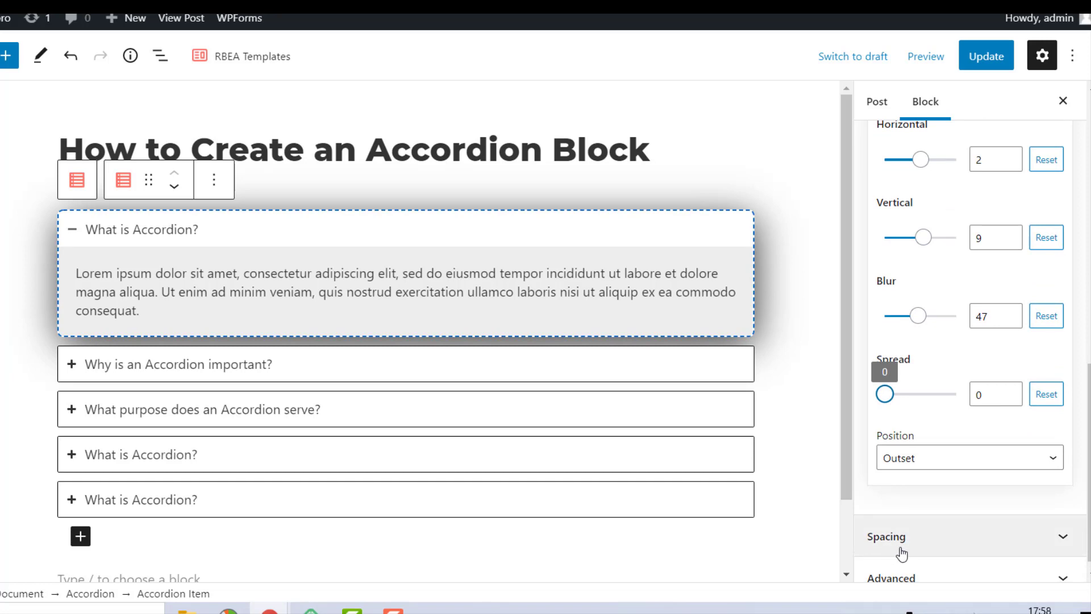
{"action": "scroll", "coordinate": [935, 546], "scroll_direction": "down", "scroll_amount": 1}
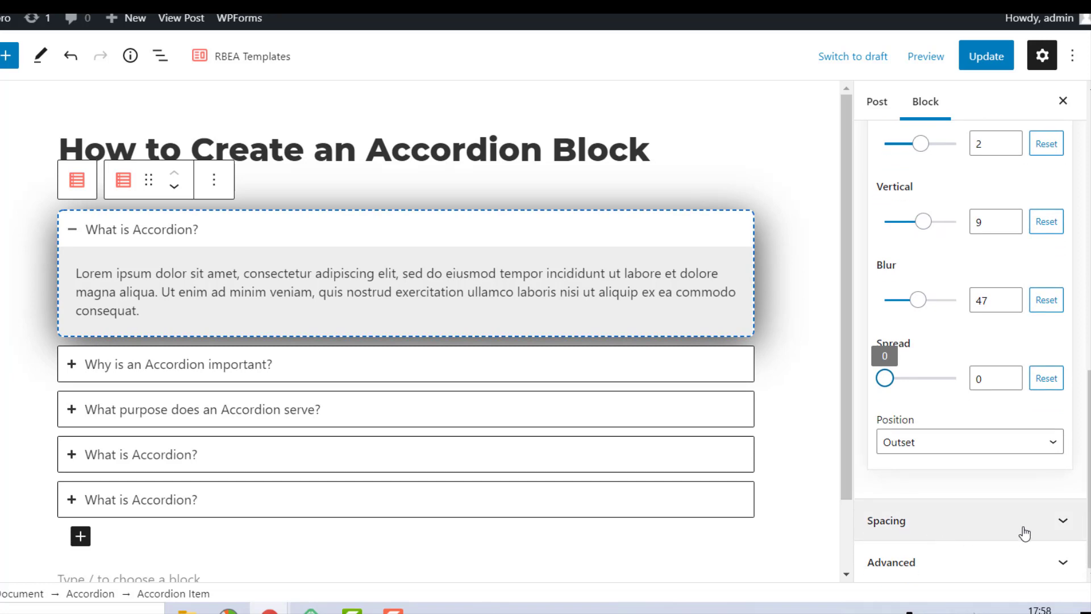
- Set the item's title padding to 23 and content padding to 21, then update the post
{"action": "left_click", "coordinate": [1059, 526]}
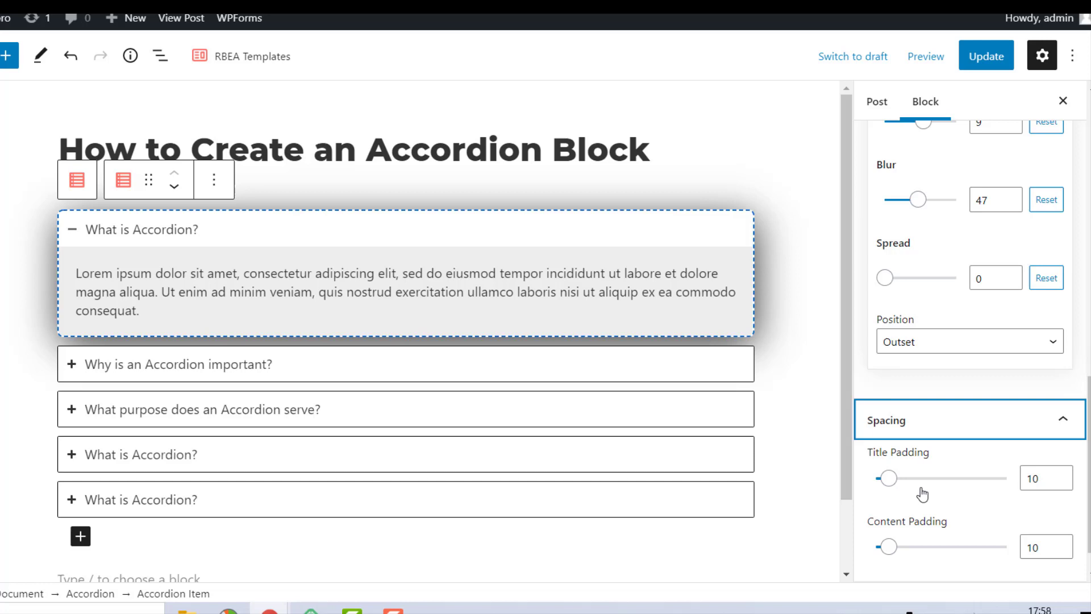
{"action": "mouse_move", "coordinate": [891, 480]}
{"action": "left_mouse_down"}
{"action": "mouse_move", "coordinate": [915, 480]}
{"action": "mouse_move", "coordinate": [906, 481]}
{"action": "left_mouse_up"}
{"action": "mouse_move", "coordinate": [888, 549]}
{"action": "left_mouse_down"}
{"action": "mouse_move", "coordinate": [908, 551]}
{"action": "mouse_move", "coordinate": [897, 552]}
{"action": "left_mouse_up"}
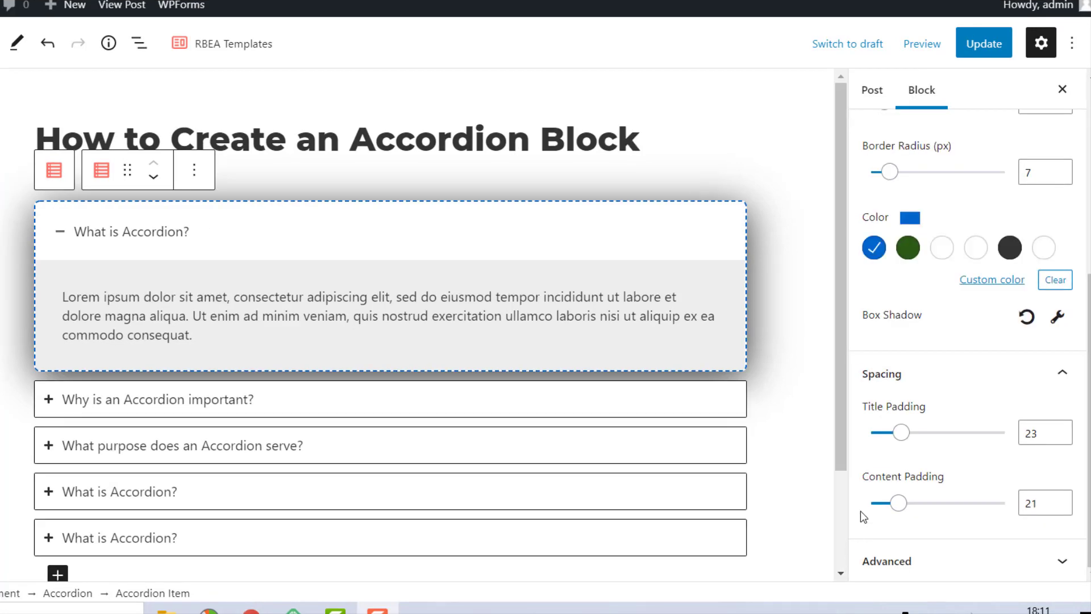
{"action": "left_click", "coordinate": [974, 49]}
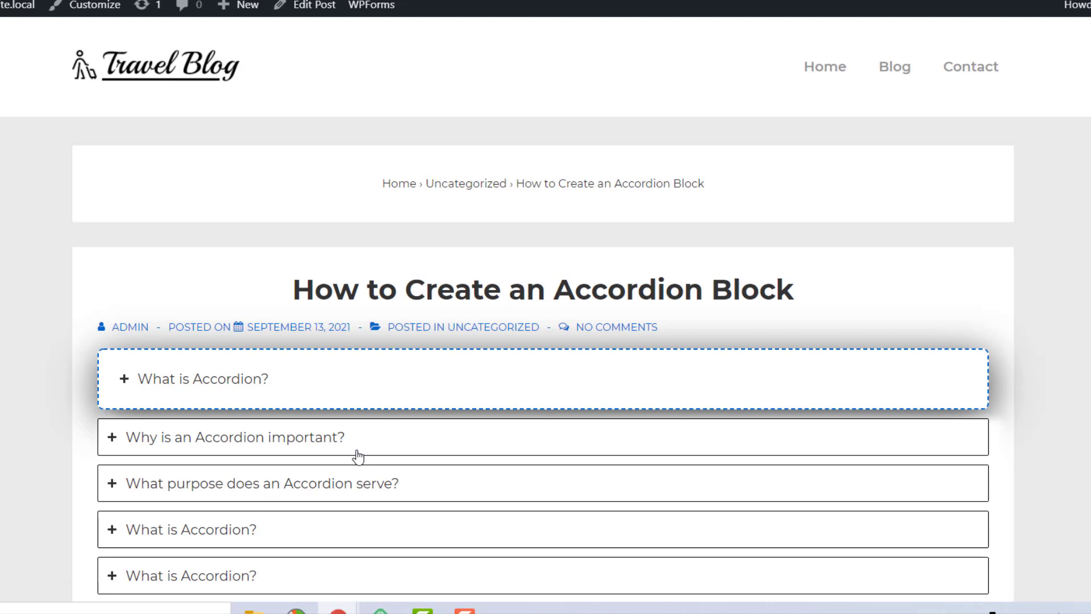
- Expand 'What is Accordion?', 'Why is an Accordion important?' and 'What purpose does an Accordion serve?' on the live post
{"action": "scroll", "coordinate": [358, 457], "scroll_direction": "down", "scroll_amount": 5}
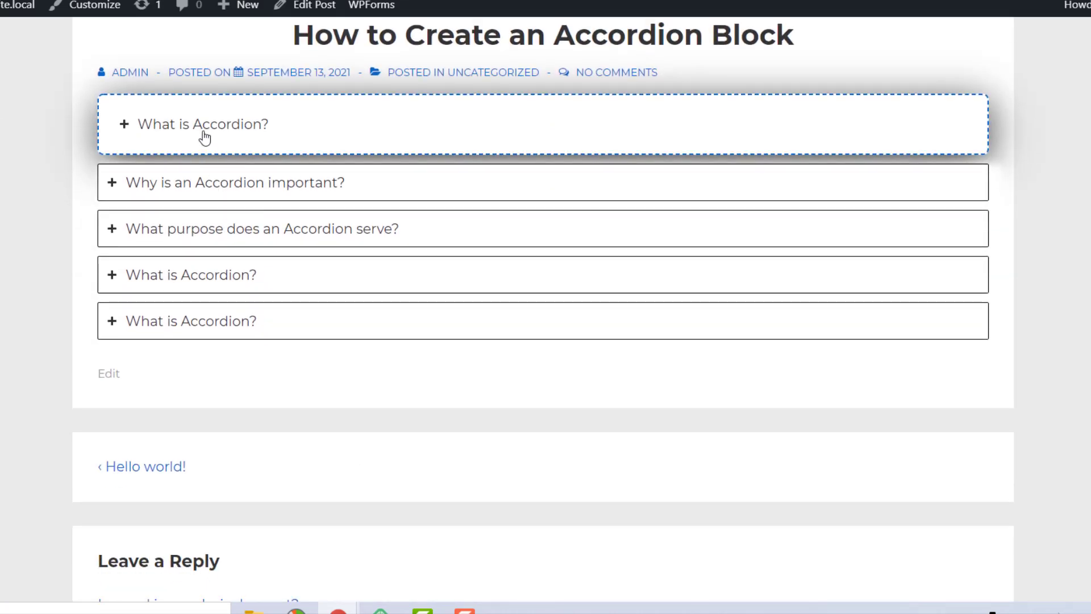
{"action": "left_click", "coordinate": [204, 137]}
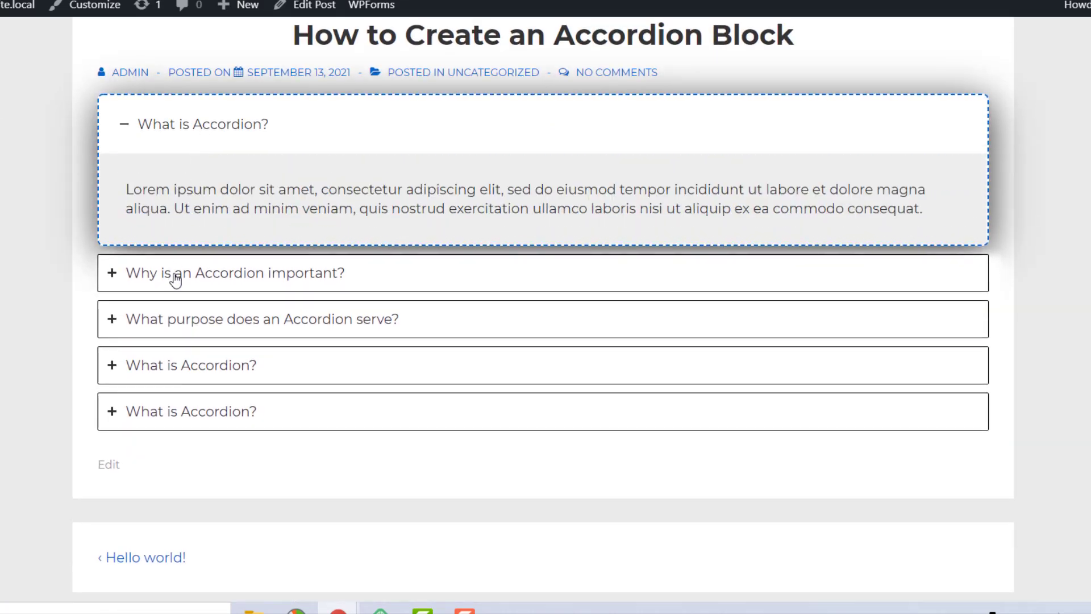
{"action": "left_click", "coordinate": [176, 277]}
{"action": "left_click", "coordinate": [192, 391]}
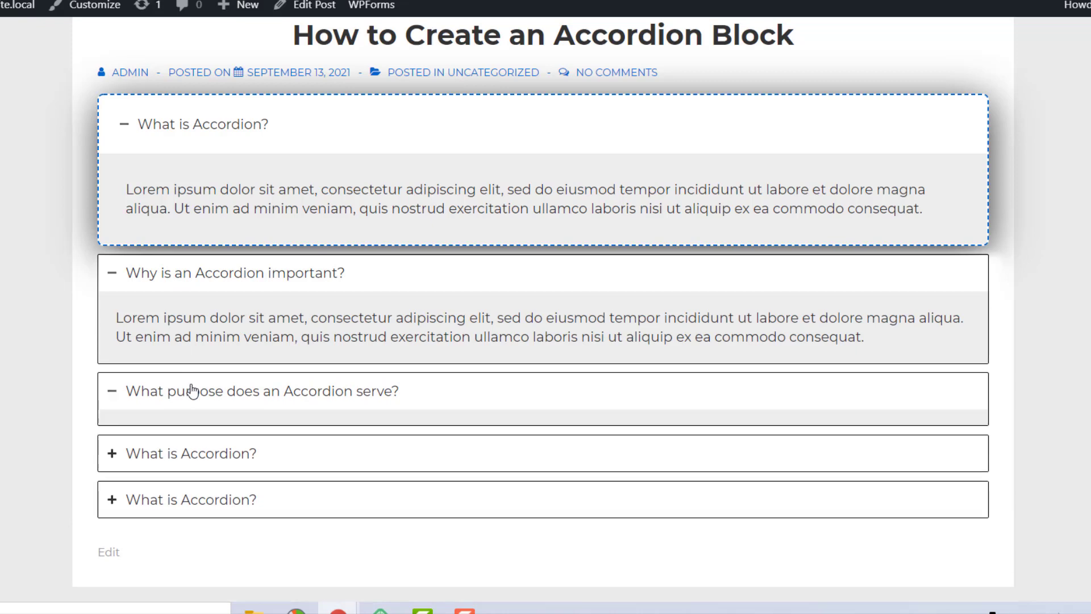